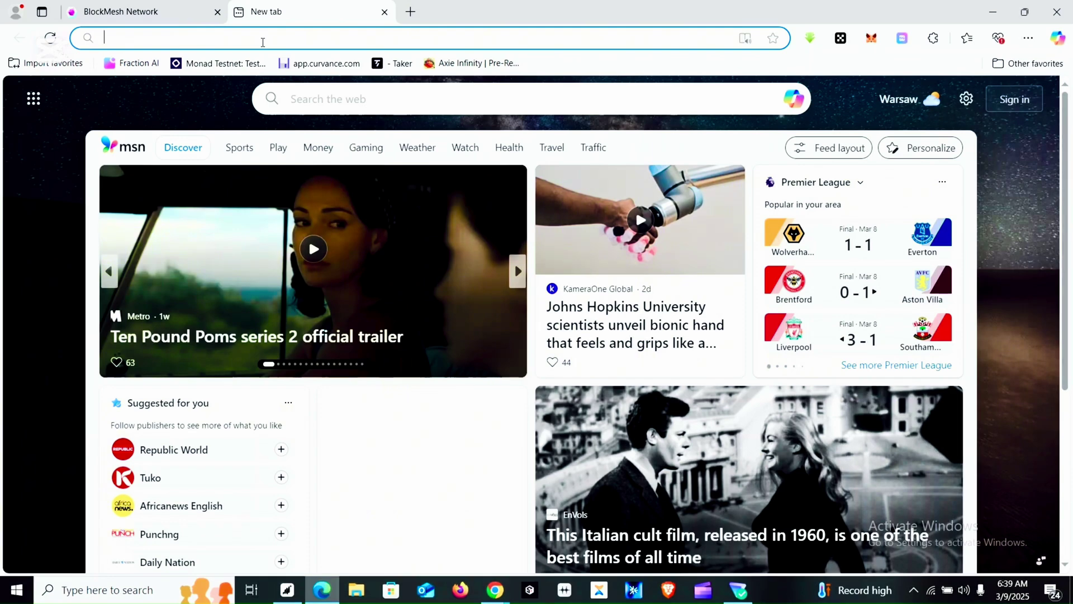
Go to okx.com in the new Edge tab, dropping the autocompleted path.
{"action": "type", "text": "ok"}
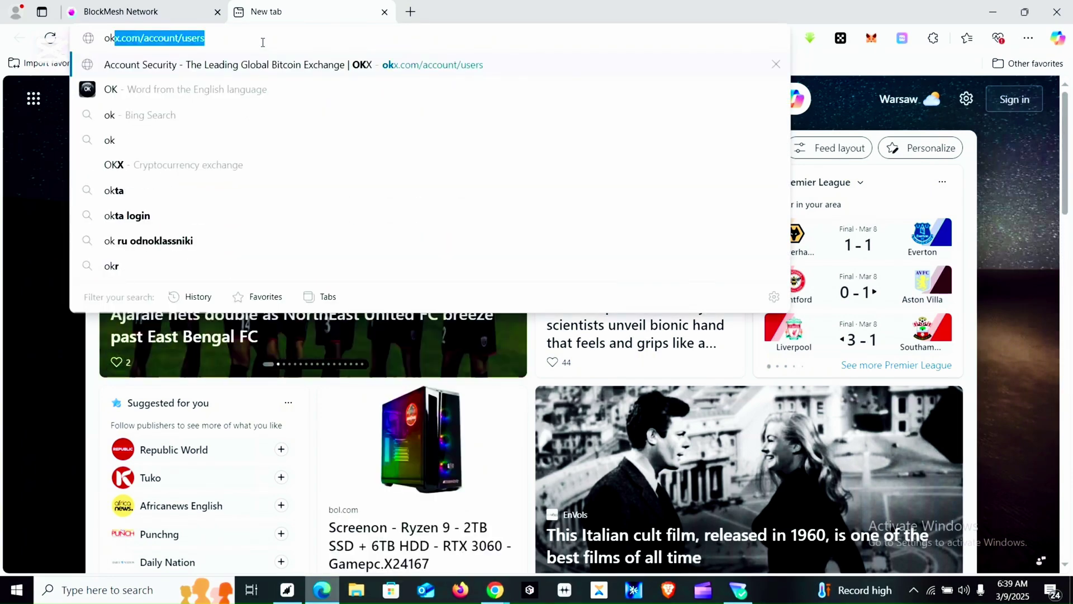
{"action": "type", "text": "x.c"}
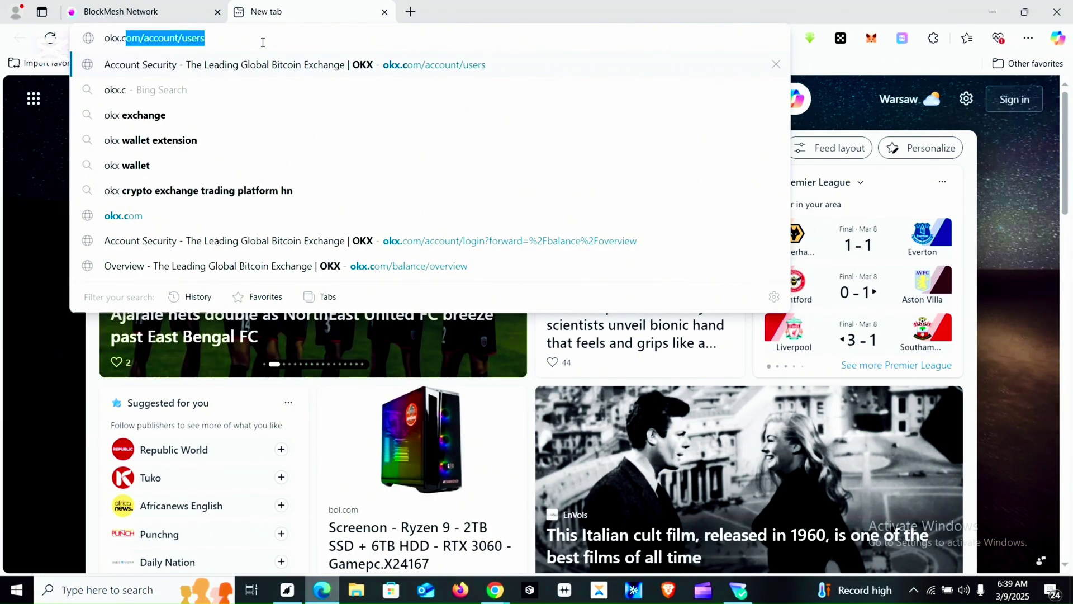
{"action": "type", "text": "om"}
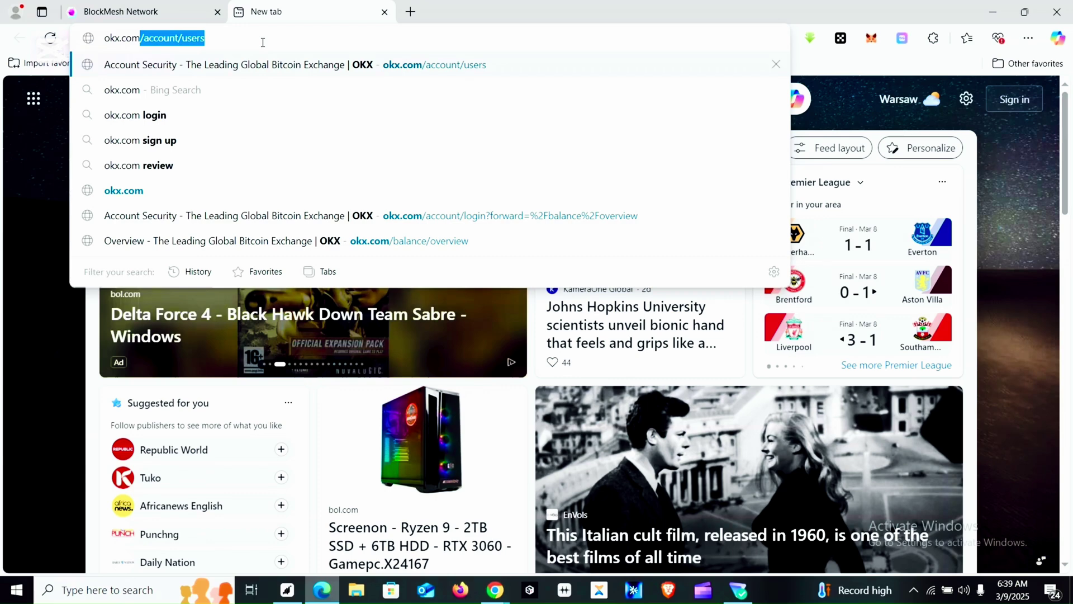
{"action": "left_click", "coordinate": [139, 37]}
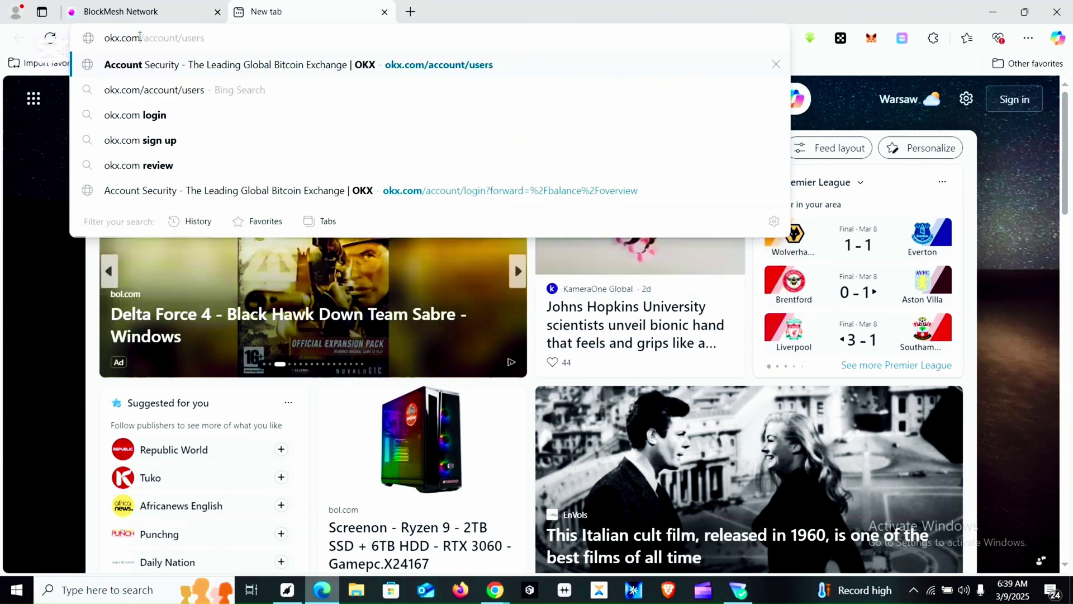
{"action": "key", "text": "Return"}
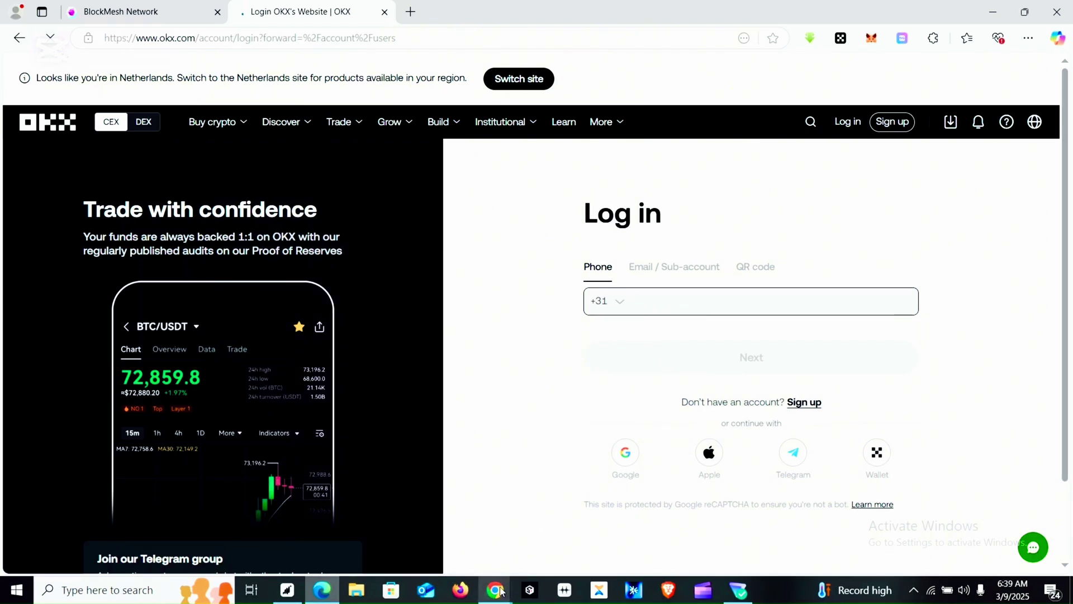
{"action": "left_click", "coordinate": [739, 598]}
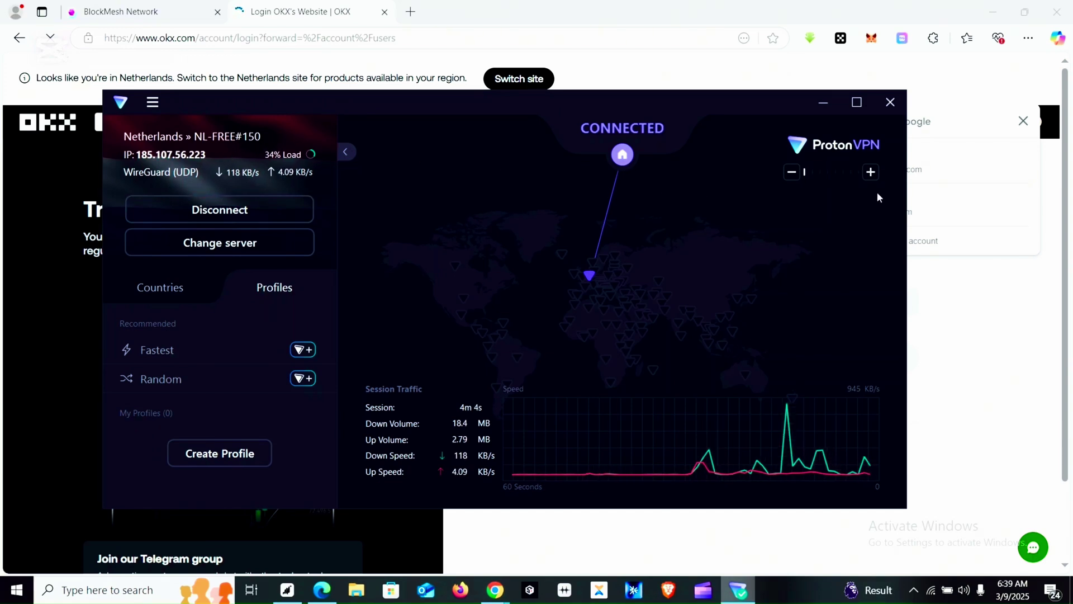
{"action": "left_click", "coordinate": [974, 291]}
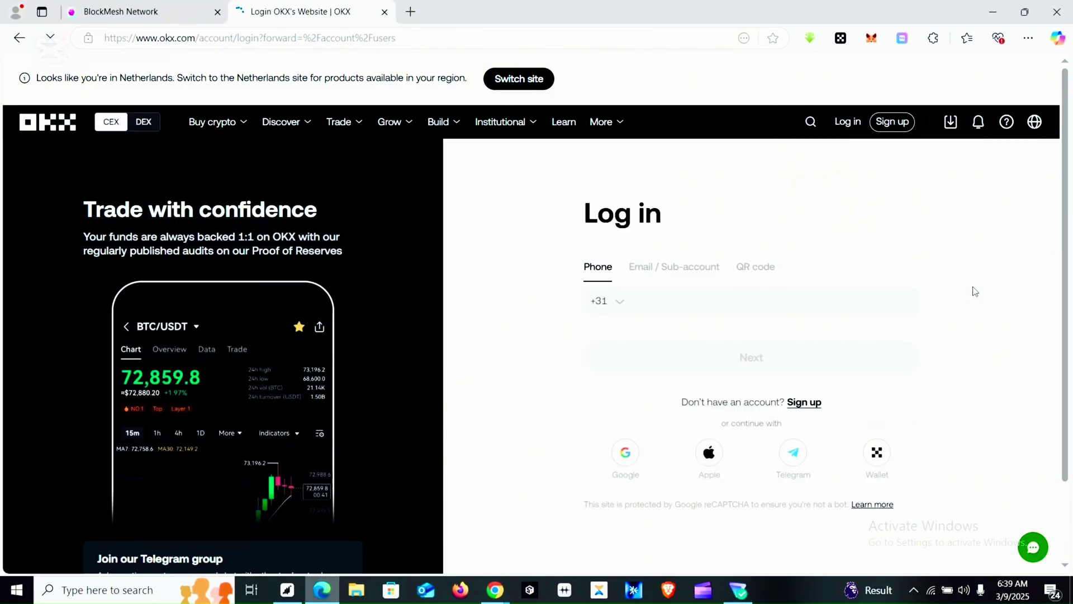
Change the login country code to Nigeria (+234).
{"action": "left_click", "coordinate": [605, 302]}
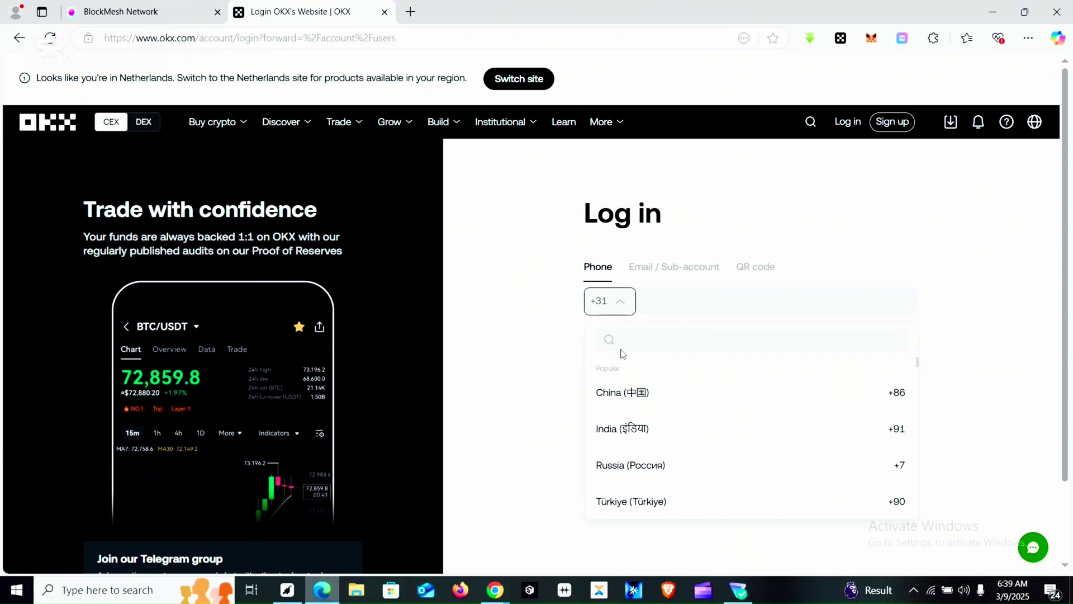
{"action": "type", "text": "nig"}
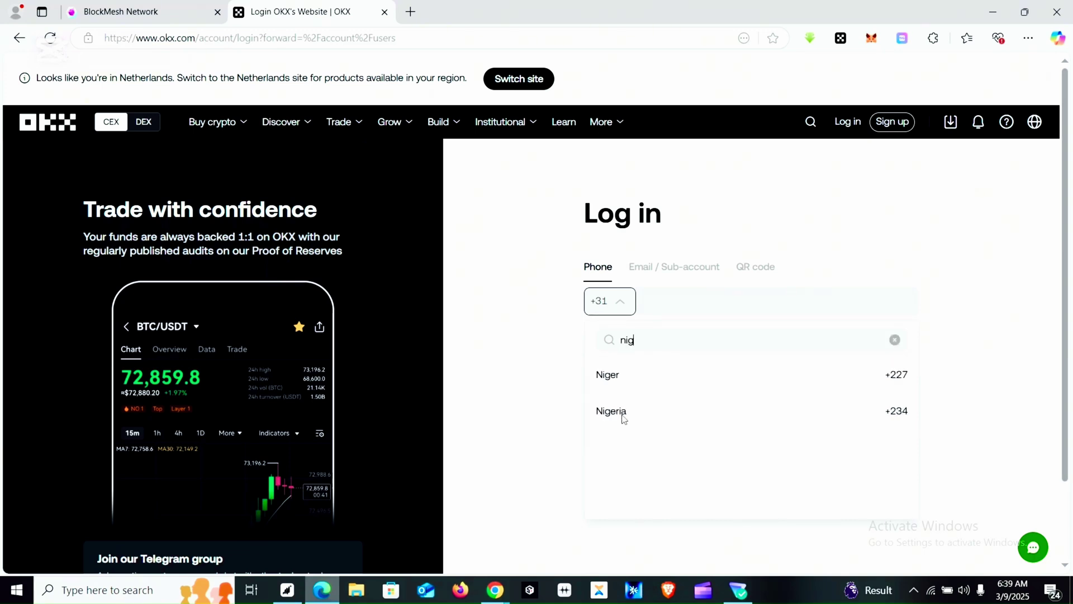
{"action": "left_click", "coordinate": [621, 417]}
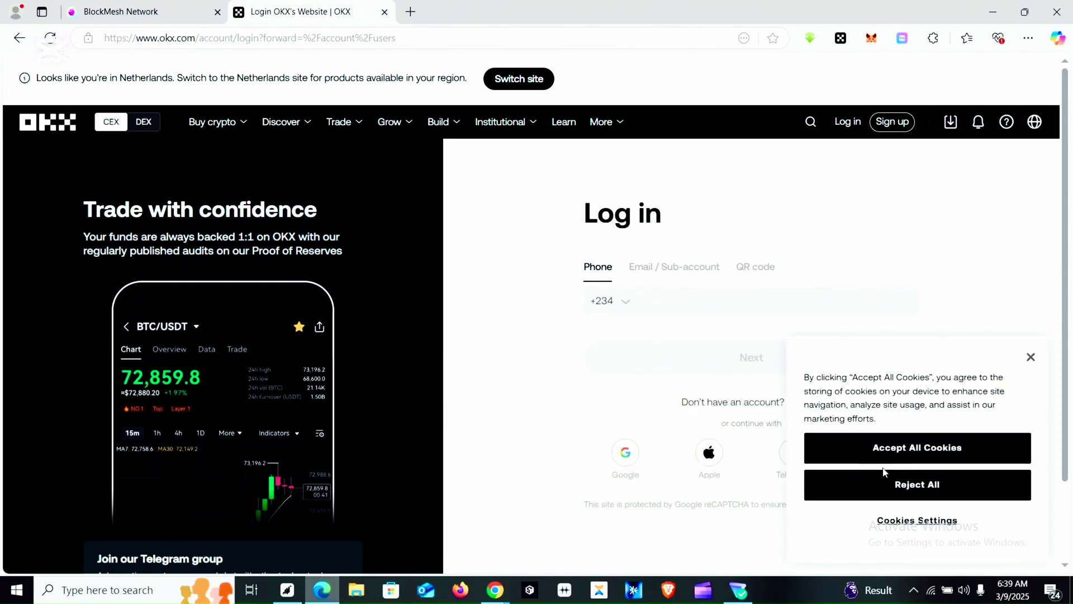
Accept all cookies and focus the phone number field, bringing up the passkey prompt.
{"action": "left_click", "coordinate": [885, 457]}
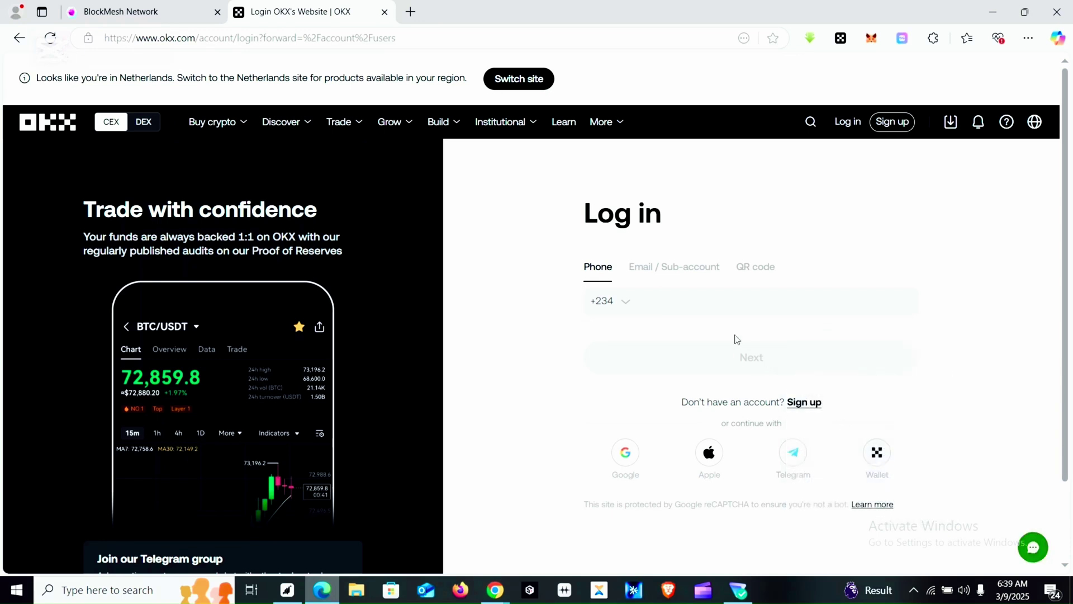
{"action": "left_click", "coordinate": [672, 304]}
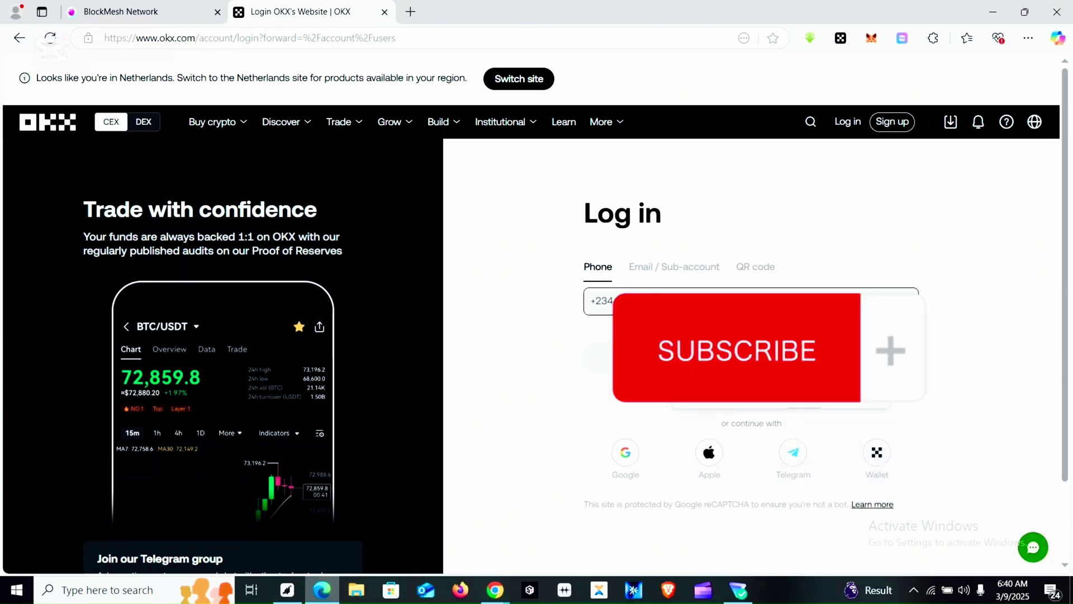
{"action": "key", "text": "Escape"}
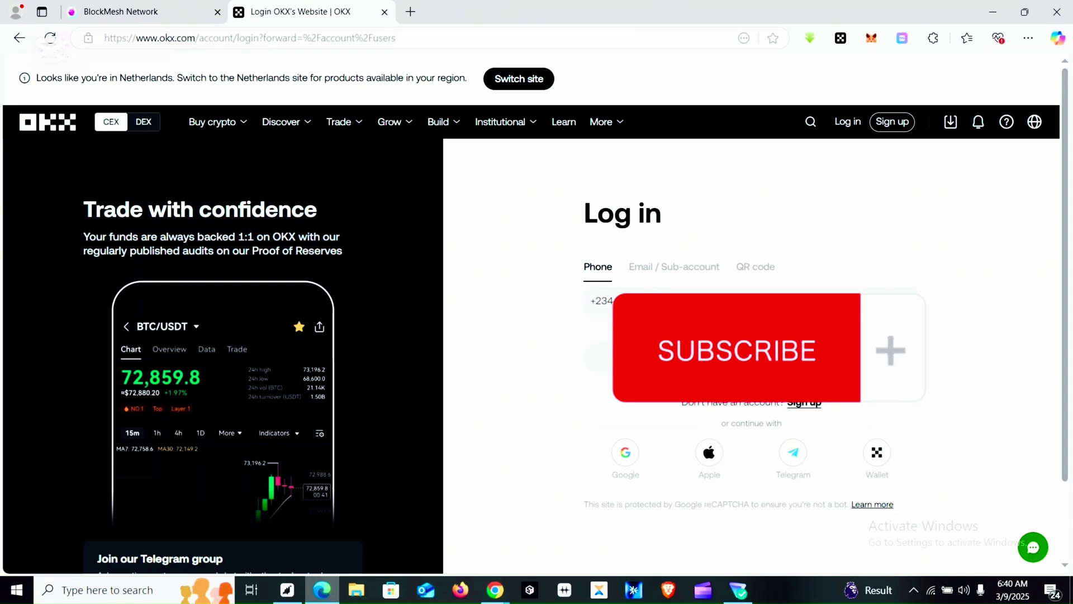
{"action": "left_click", "coordinate": [727, 300]}
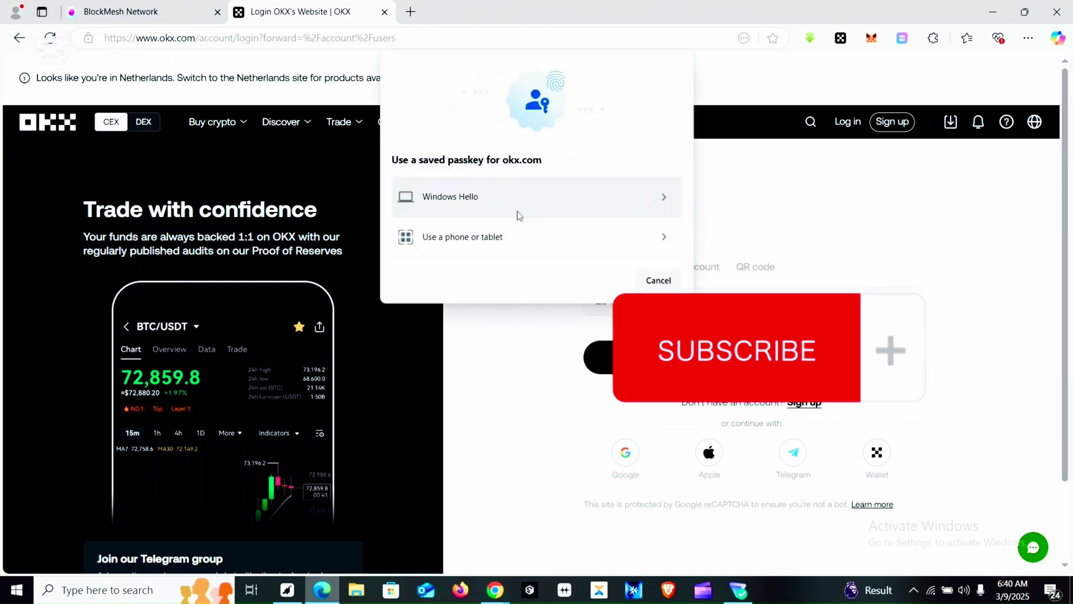
Sign in to OKX with a passkey from a phone, turning on Bluetooth.
{"action": "left_click", "coordinate": [485, 238]}
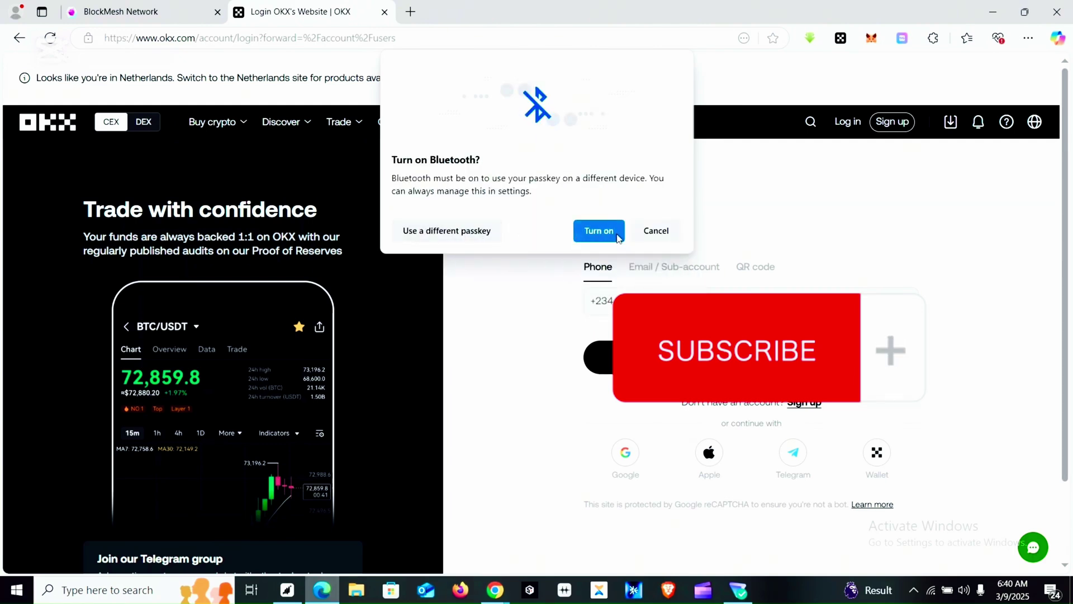
{"action": "left_click", "coordinate": [654, 237]}
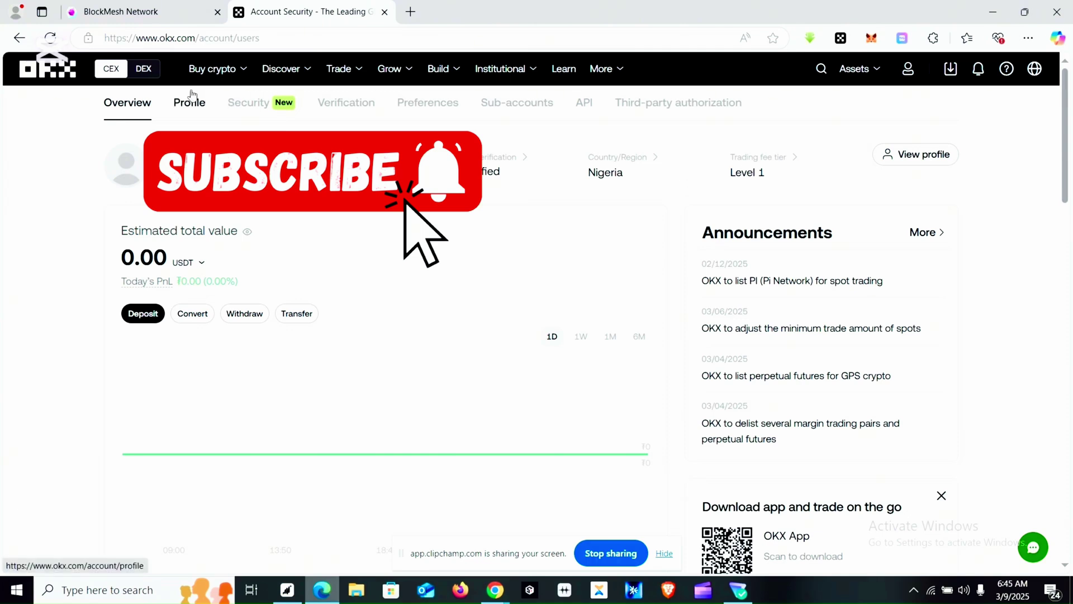
Go from the account overview to the OKX exchange home page via CEX.
{"action": "left_click", "coordinate": [116, 73]}
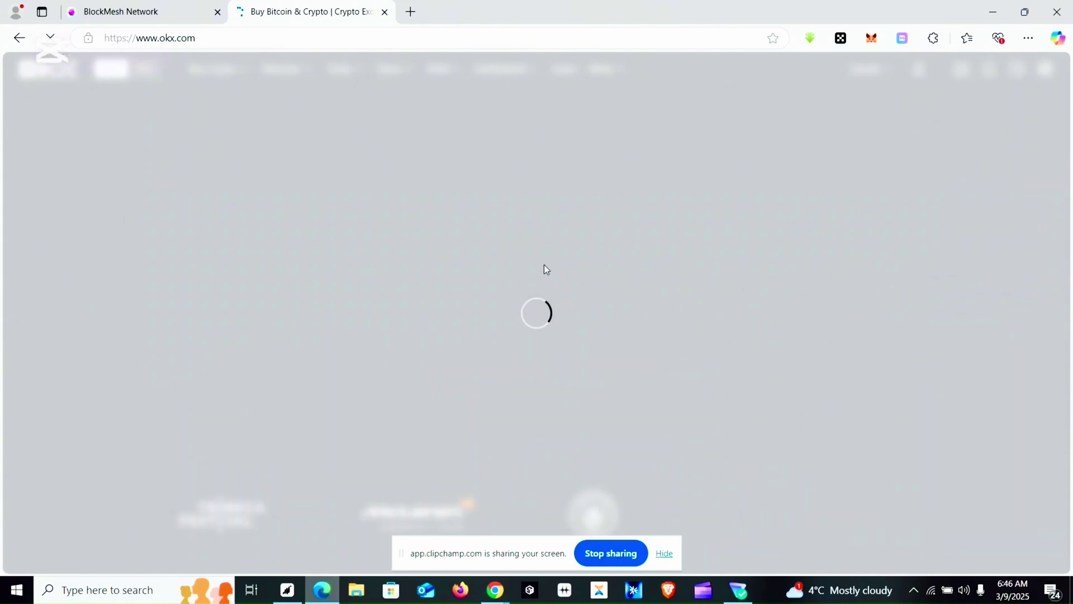
{"action": "left_click", "coordinate": [672, 553]}
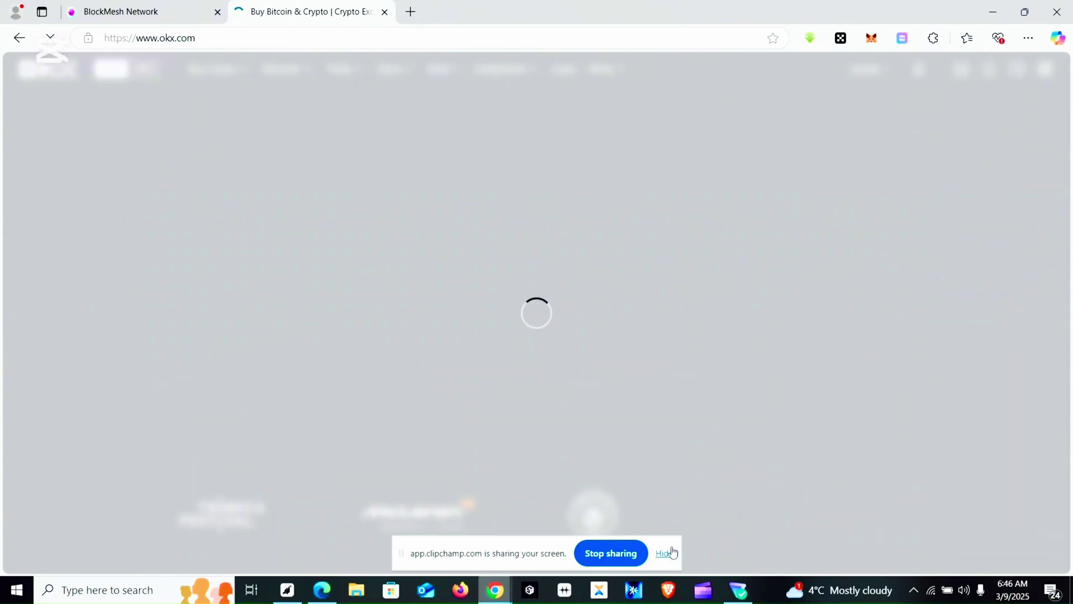
{"action": "left_click", "coordinate": [626, 326]}
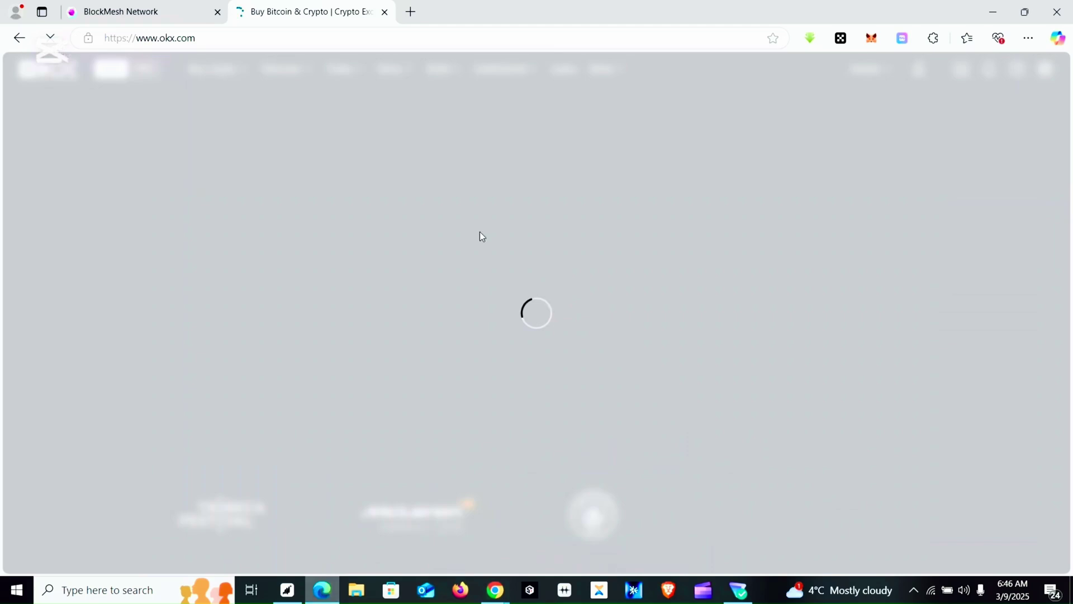
In a new tab, search Google for 'zkpass extension', declining the switch-to-Chrome prompt.
{"action": "left_click", "coordinate": [410, 12]}
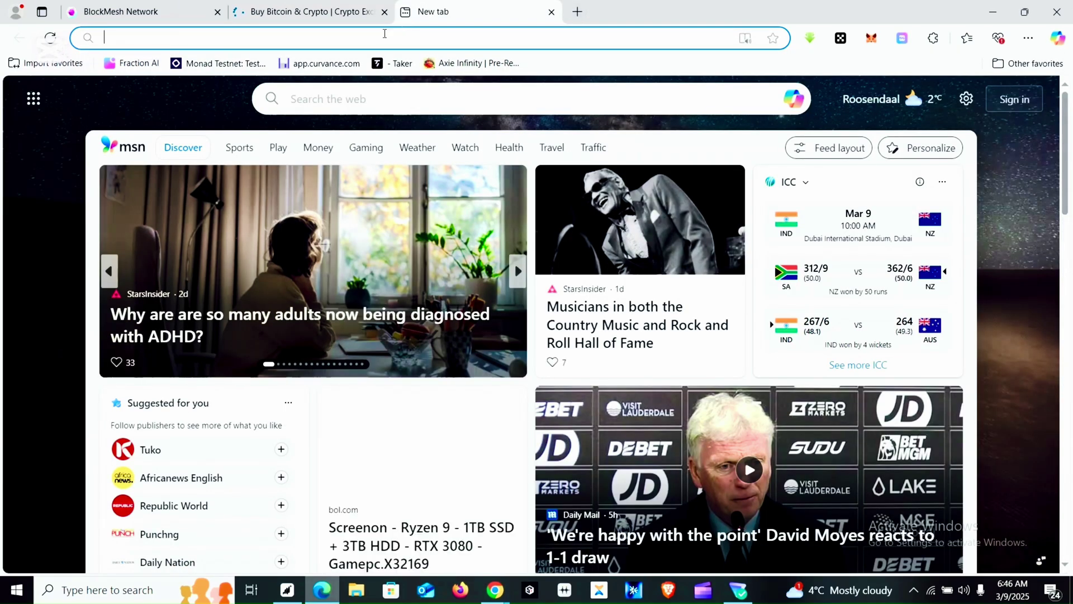
{"action": "type", "text": "google.com"}
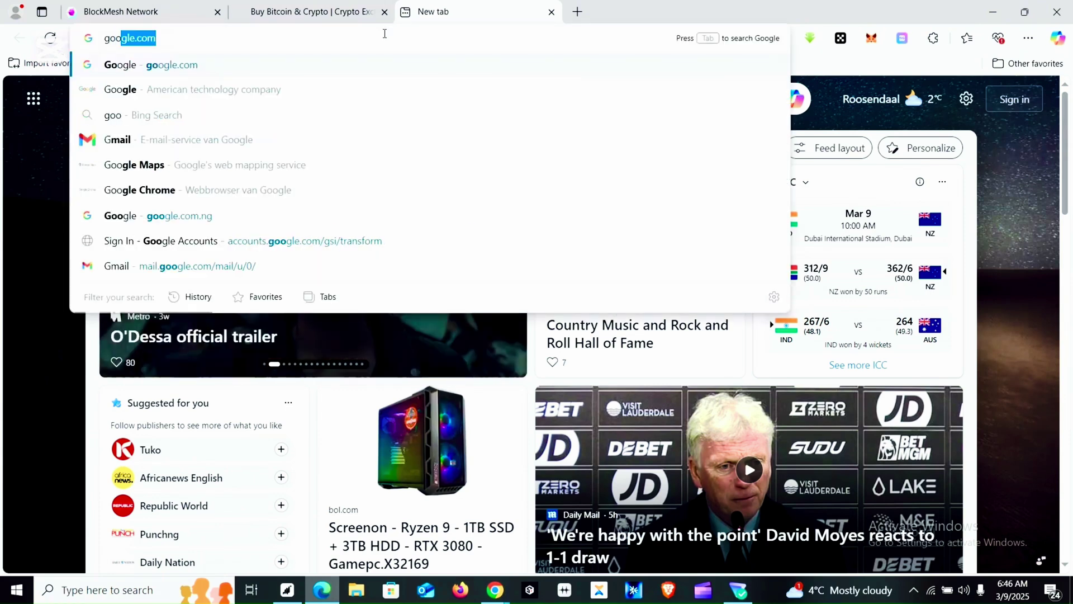
{"action": "key", "text": "Return"}
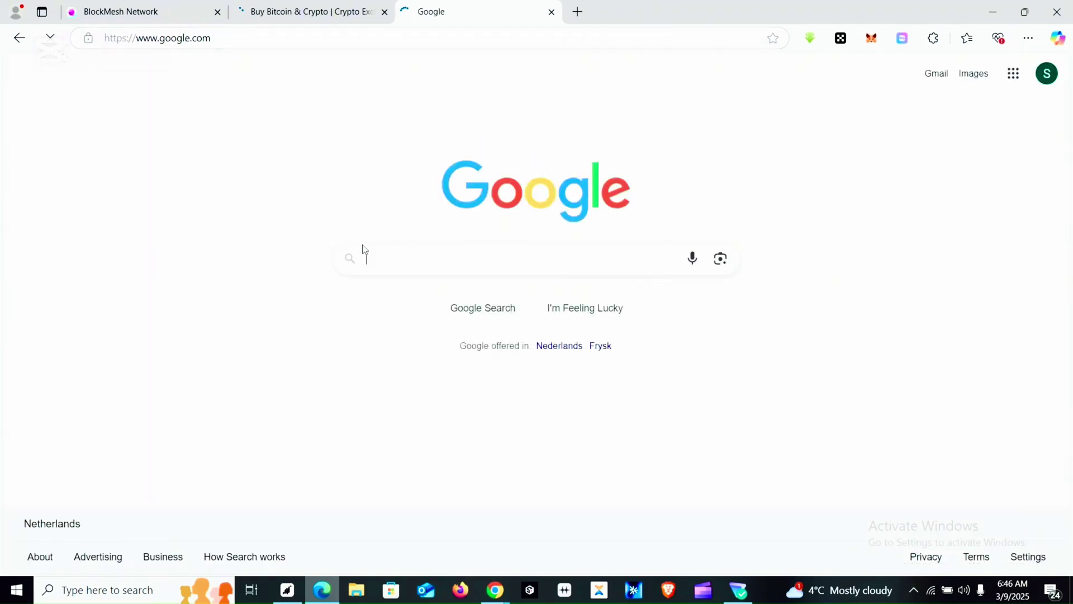
{"action": "type", "text": "zk"}
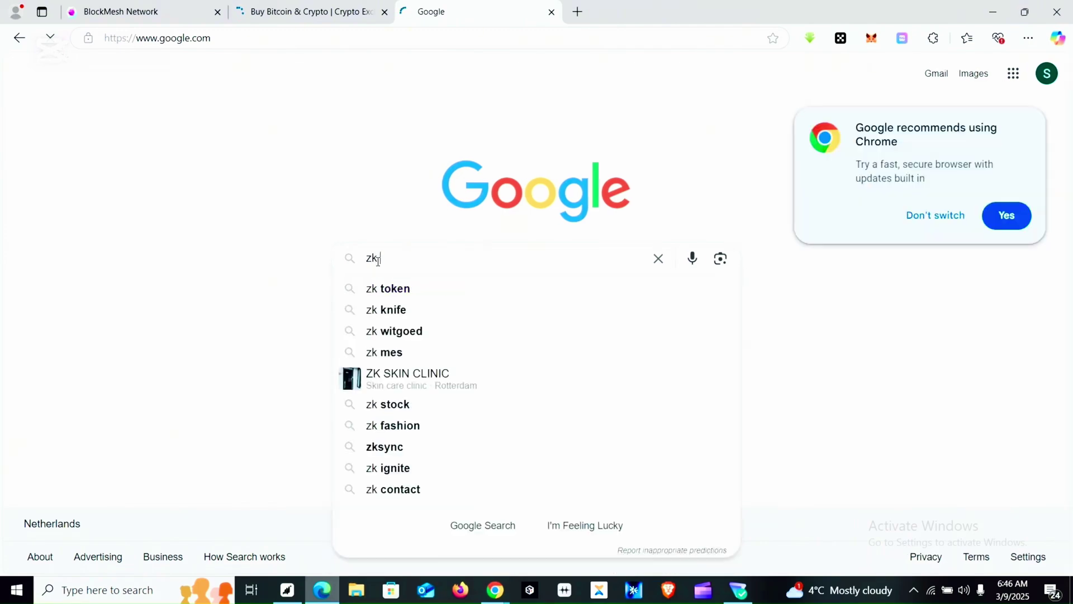
{"action": "type", "text": "pass"}
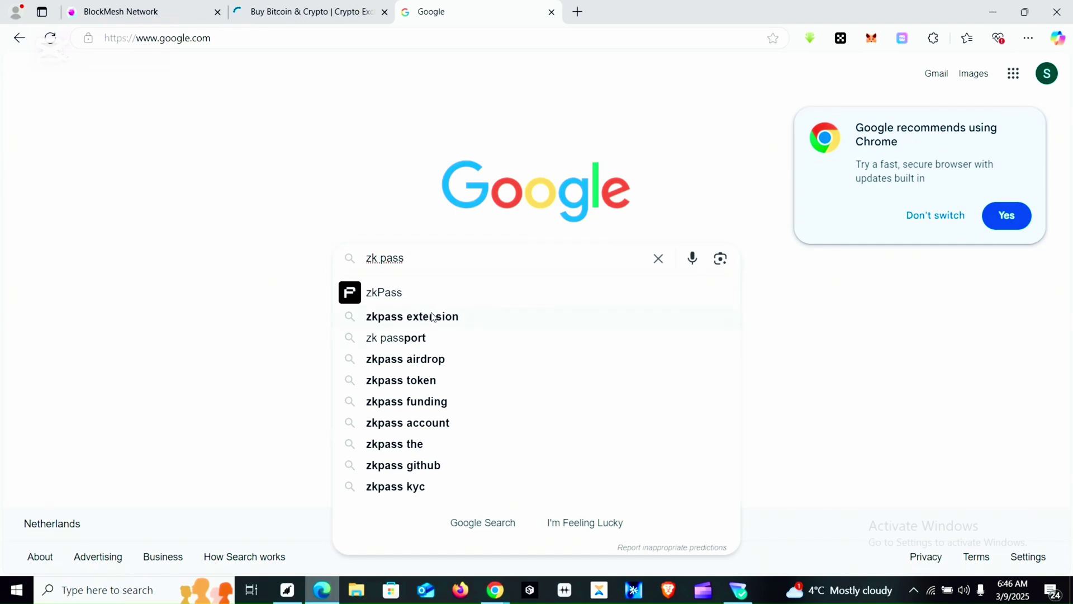
{"action": "left_click", "coordinate": [429, 317]}
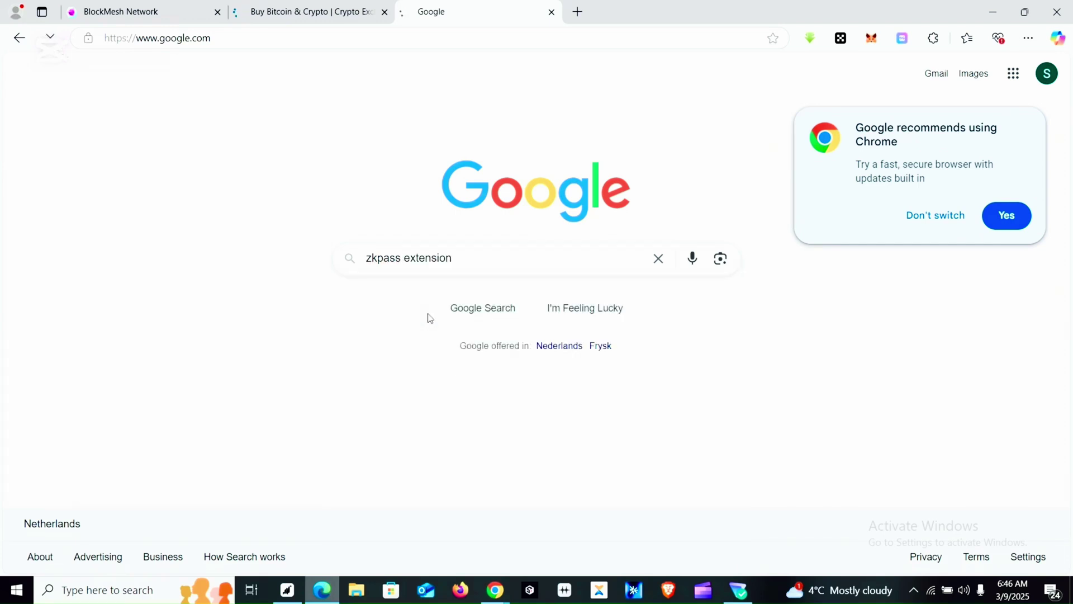
{"action": "left_click", "coordinate": [928, 218]}
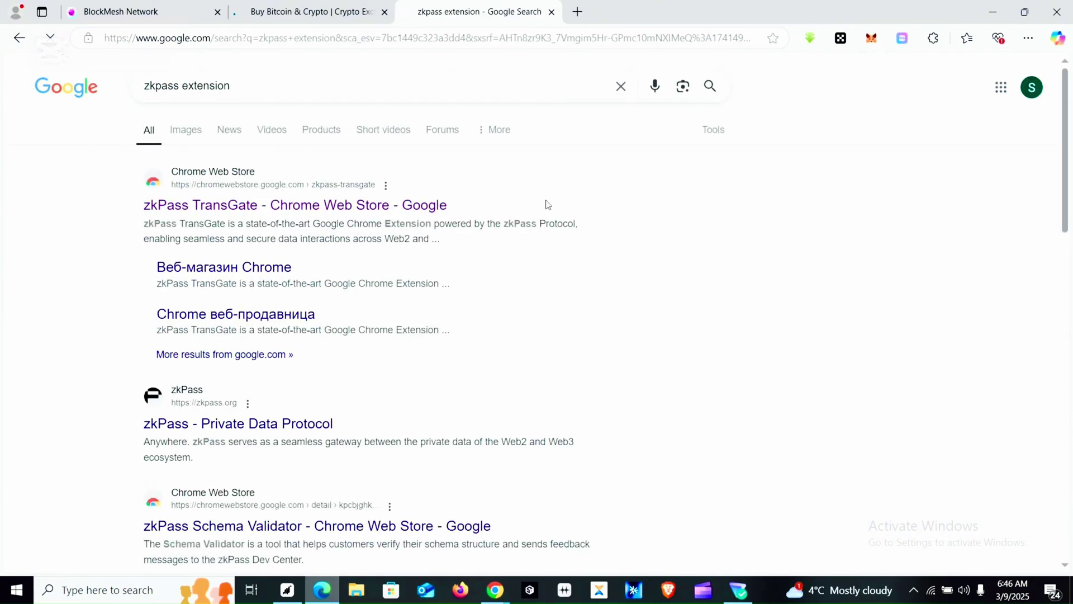
Open the zkPass TransGate Chrome Web Store result and decline switching to Chrome.
{"action": "left_click", "coordinate": [362, 210]}
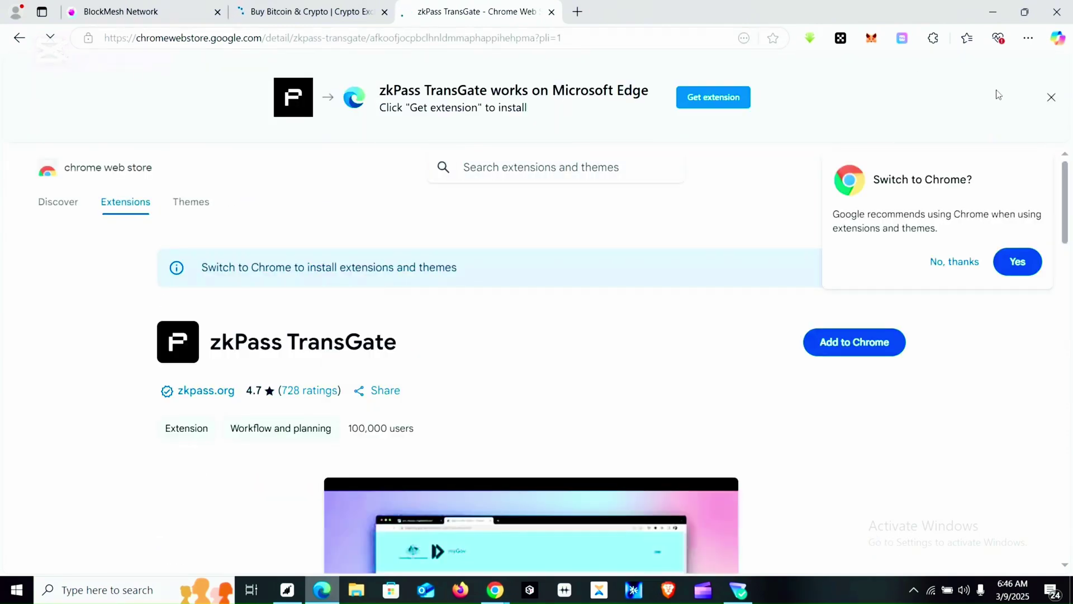
{"action": "left_click", "coordinate": [954, 262]}
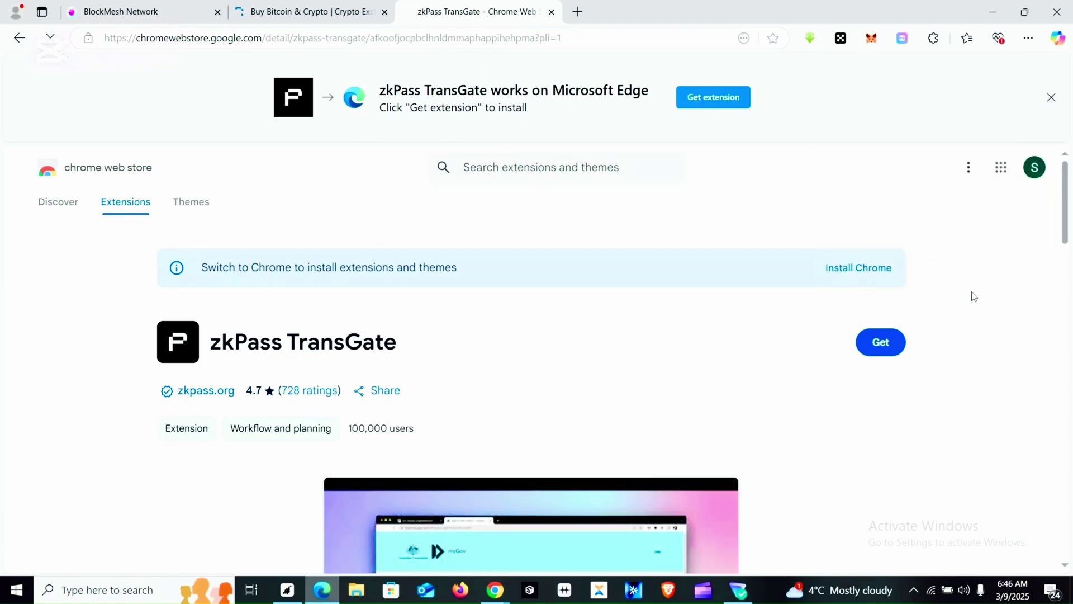
Add zkPass TransGate to Edge, dismiss both install notices, and close the store tab.
{"action": "left_click", "coordinate": [882, 344]}
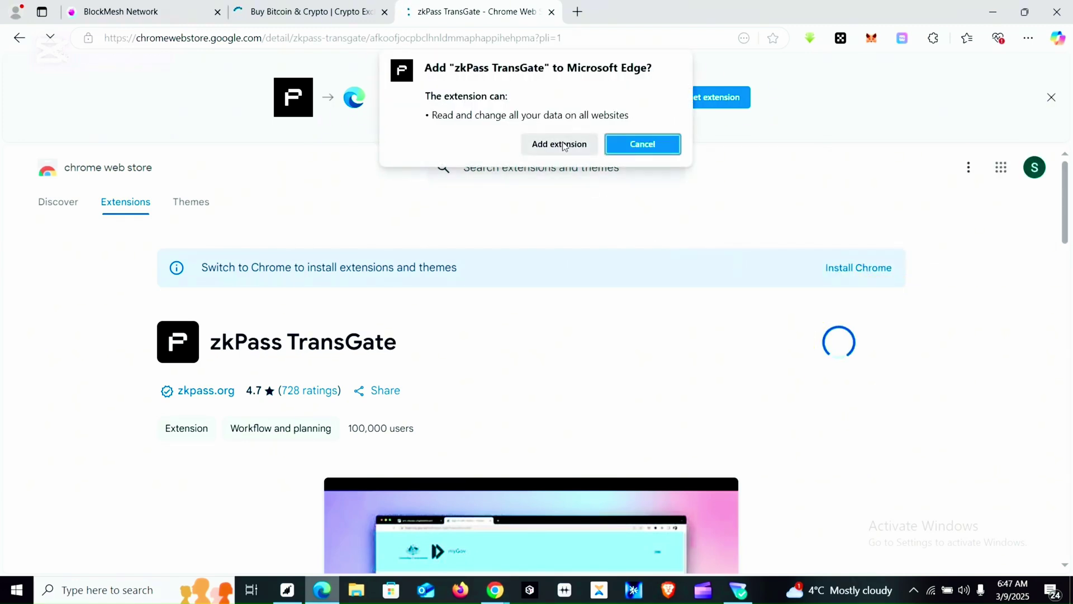
{"action": "left_click", "coordinate": [560, 144]}
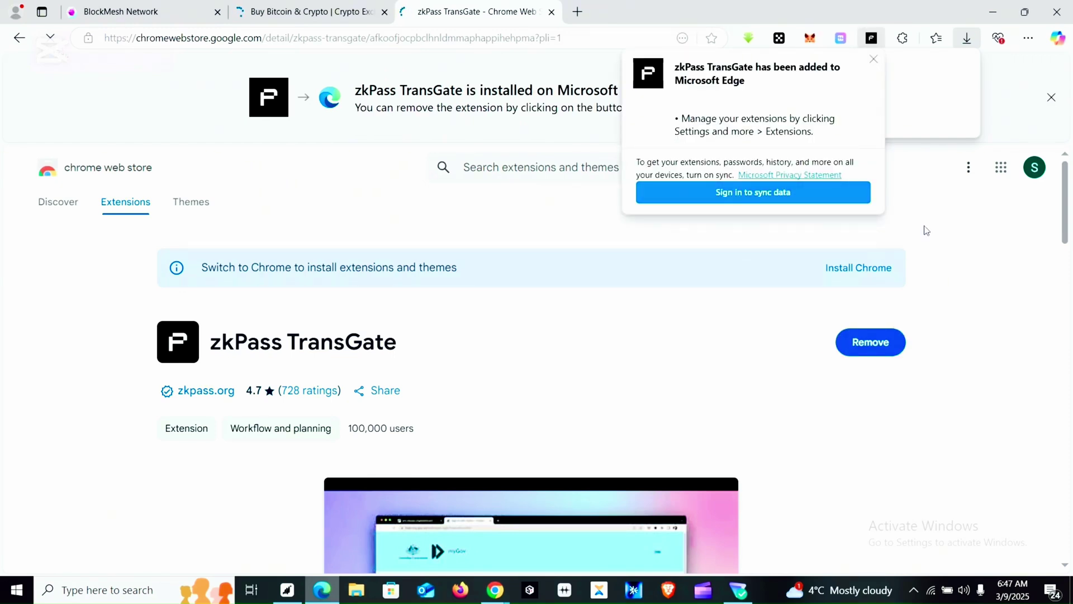
{"action": "left_click", "coordinate": [874, 61]}
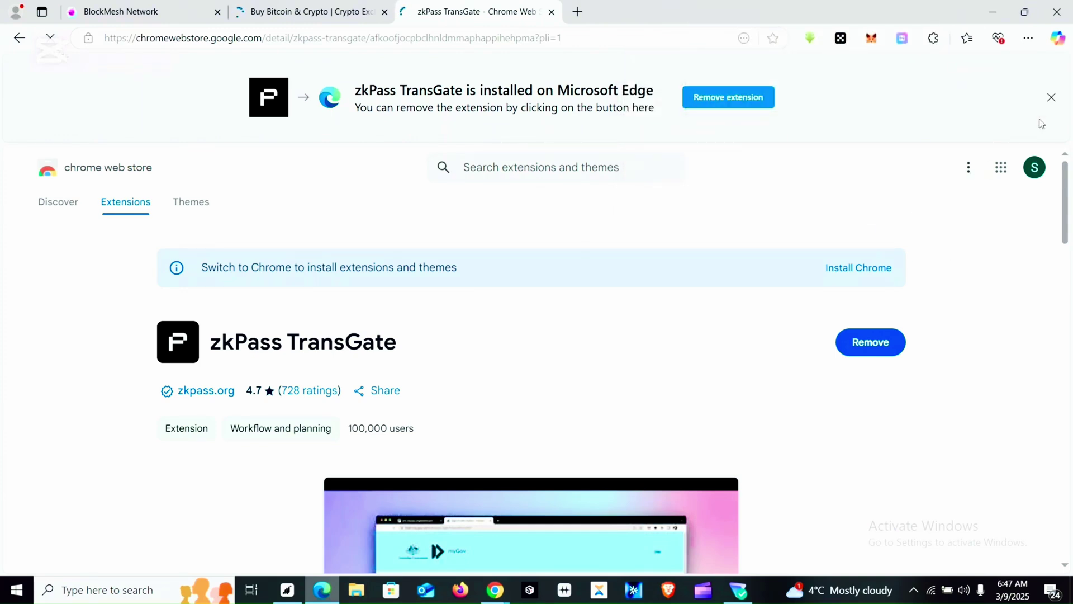
{"action": "left_click", "coordinate": [1051, 97]}
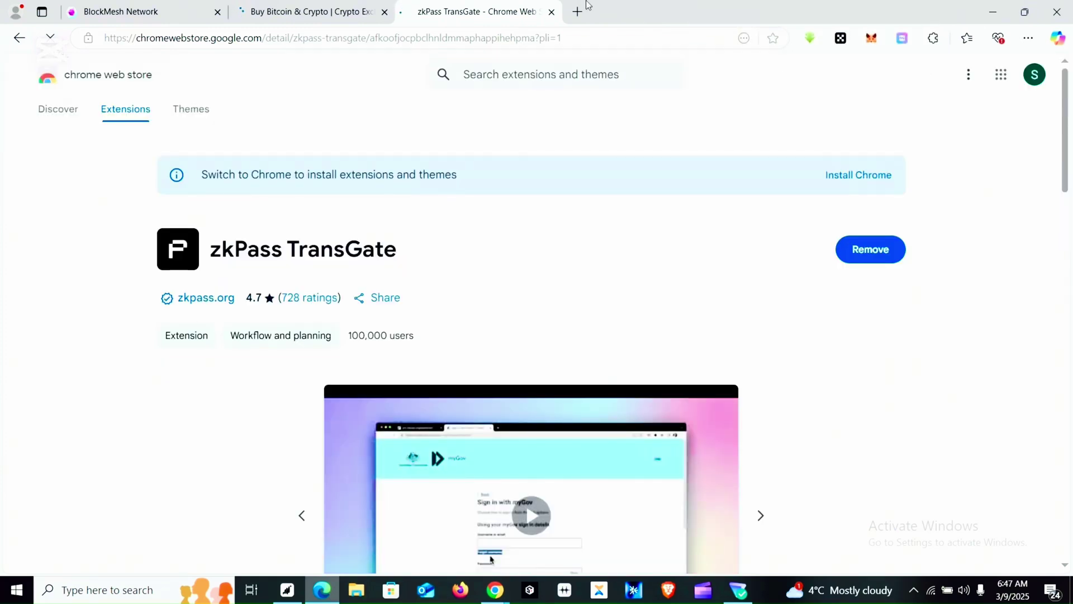
{"action": "left_click", "coordinate": [551, 12]}
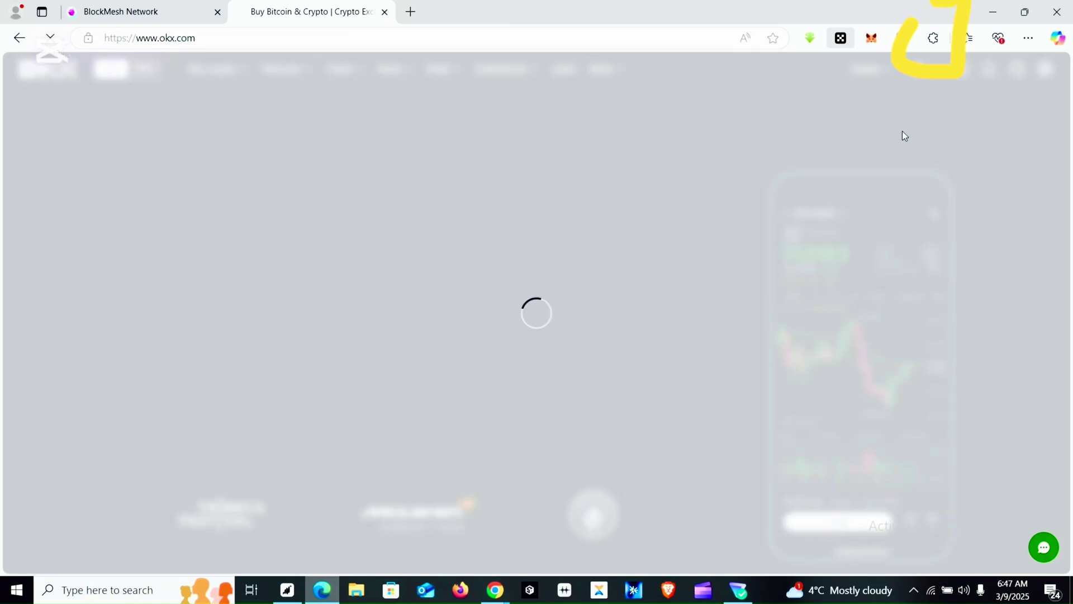
Pin zkPass TransGate to the toolbar and open the zkPass portal Rewards page from its popup.
{"action": "left_click", "coordinate": [933, 39]}
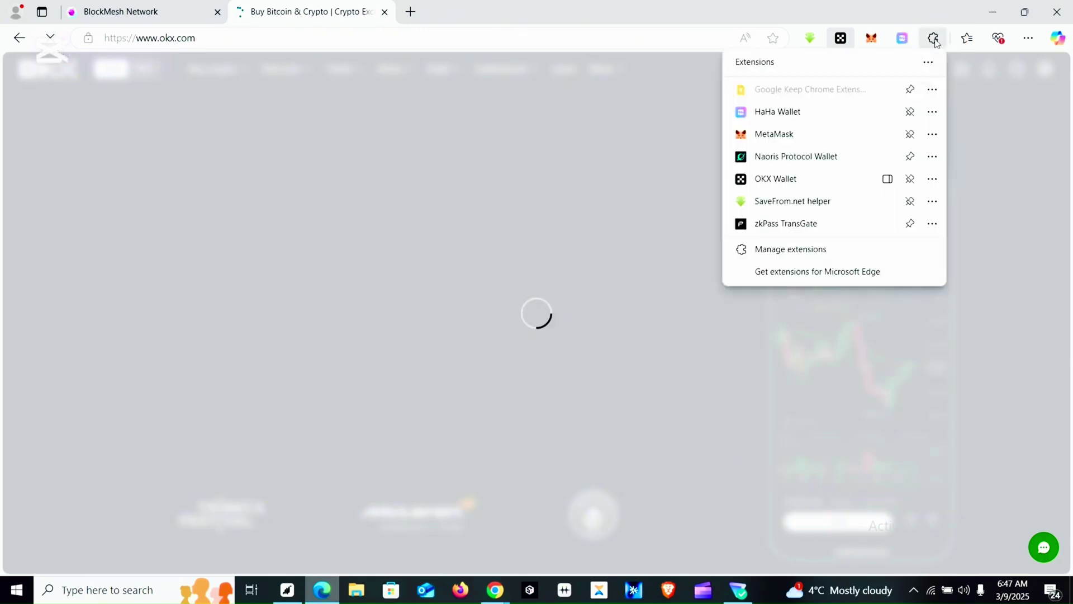
{"action": "left_click", "coordinate": [910, 223]}
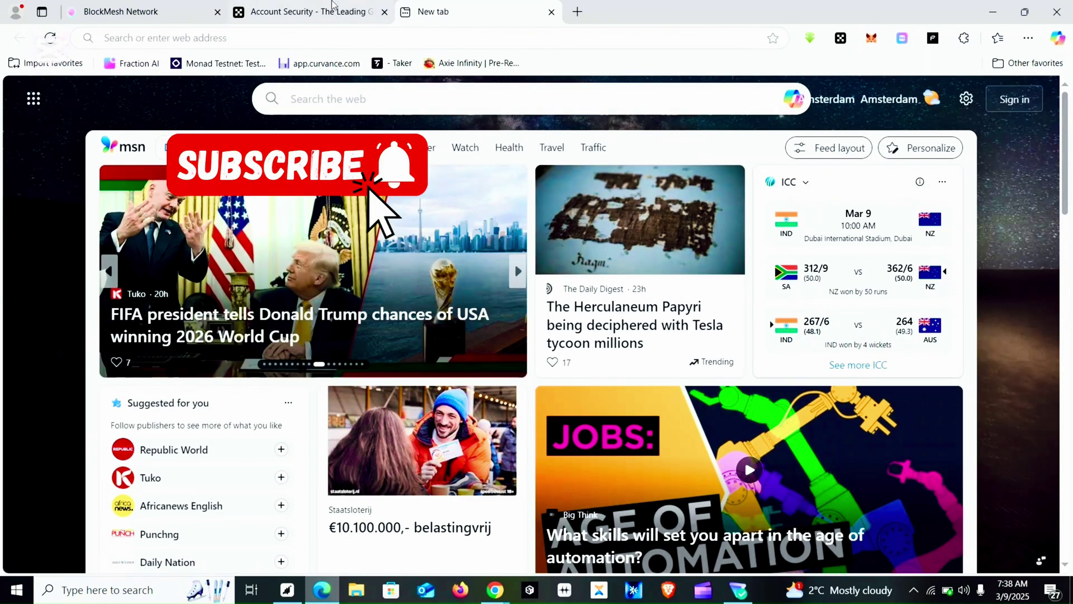
{"action": "left_click", "coordinate": [332, 4]}
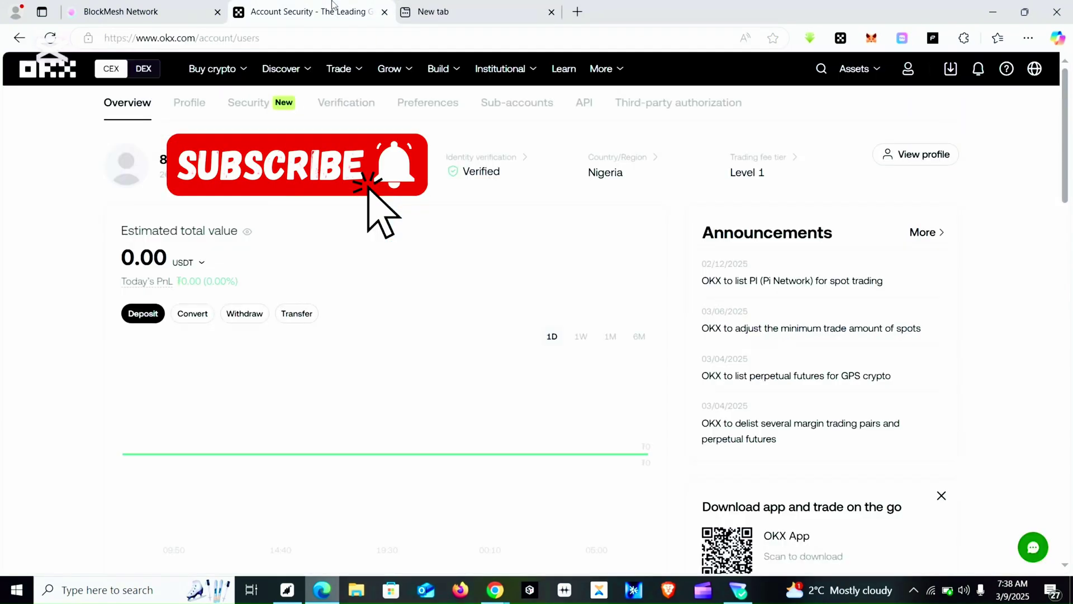
{"action": "left_click", "coordinate": [433, 4]}
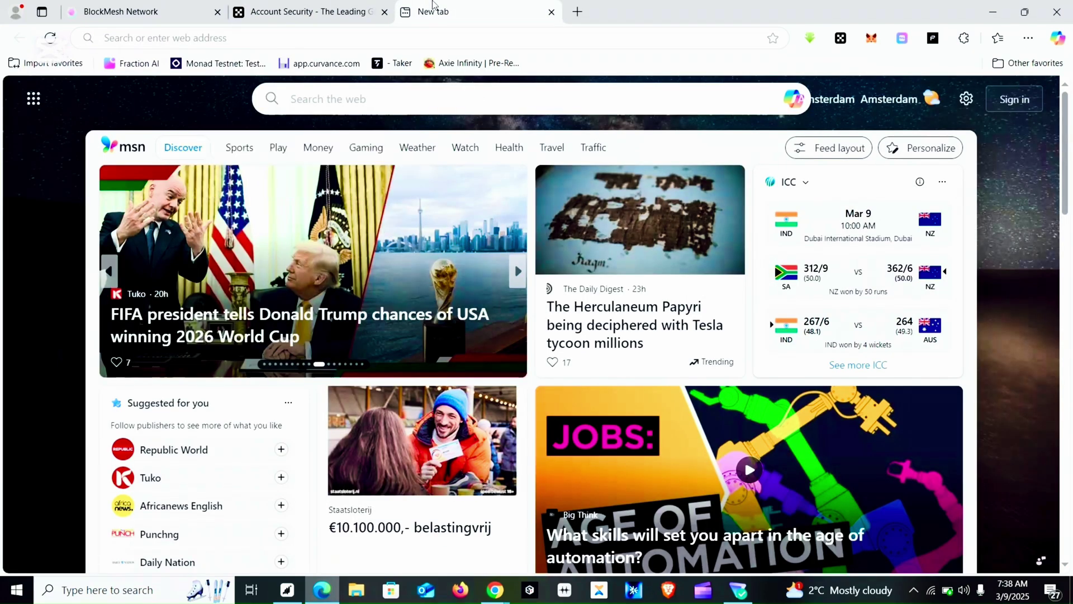
{"action": "left_click", "coordinate": [932, 40]}
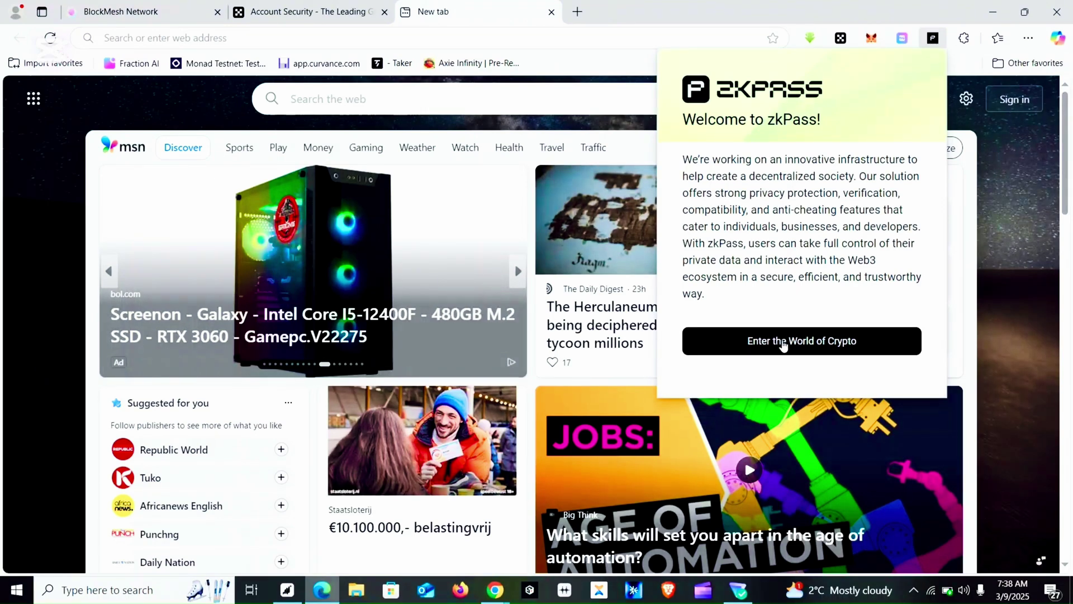
{"action": "left_click", "coordinate": [783, 342]}
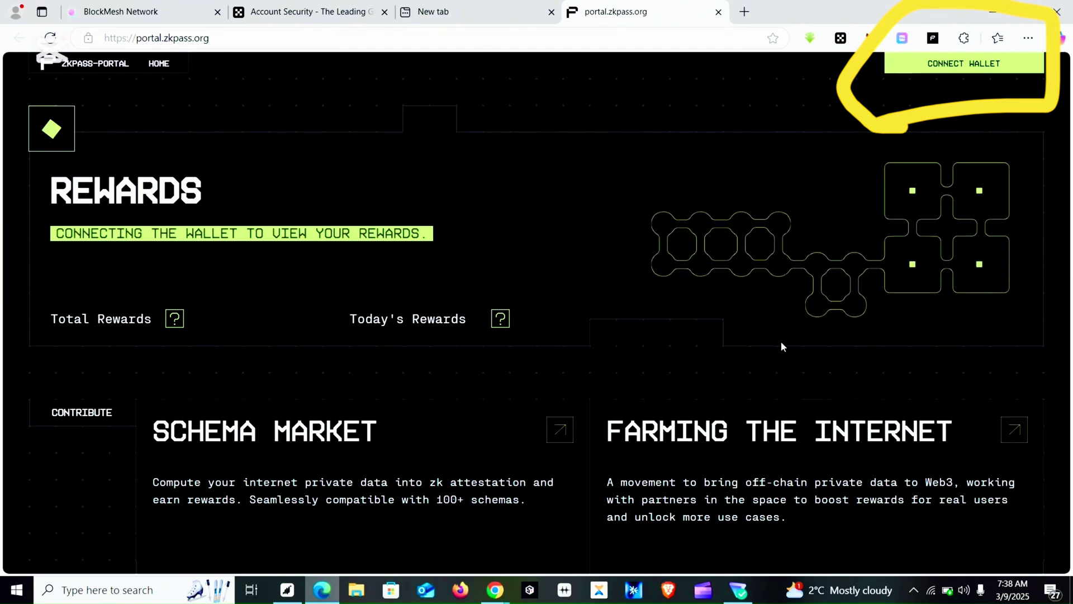
Connect the MetaMask wallet to the zkPass portal, confirming the request in MetaMask.
{"action": "left_click", "coordinate": [976, 65]}
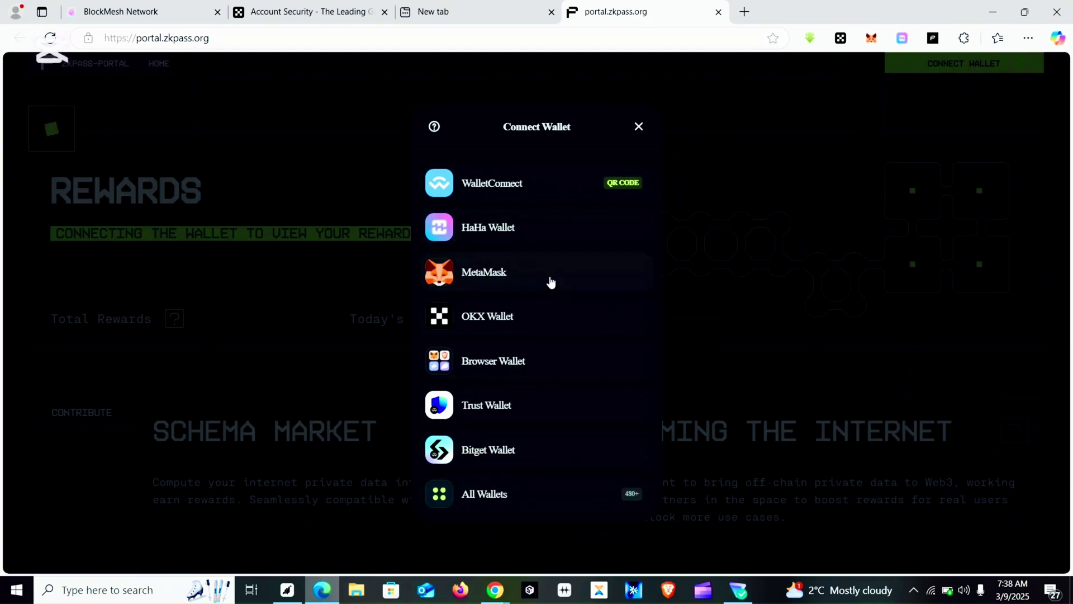
{"action": "left_click", "coordinate": [508, 275]}
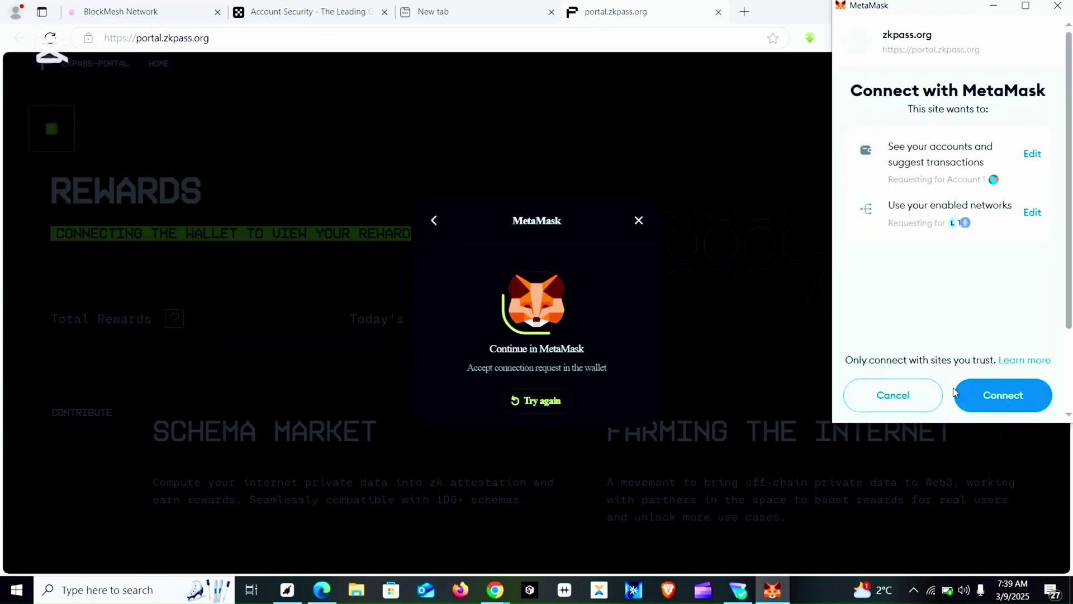
{"action": "left_click", "coordinate": [1008, 396]}
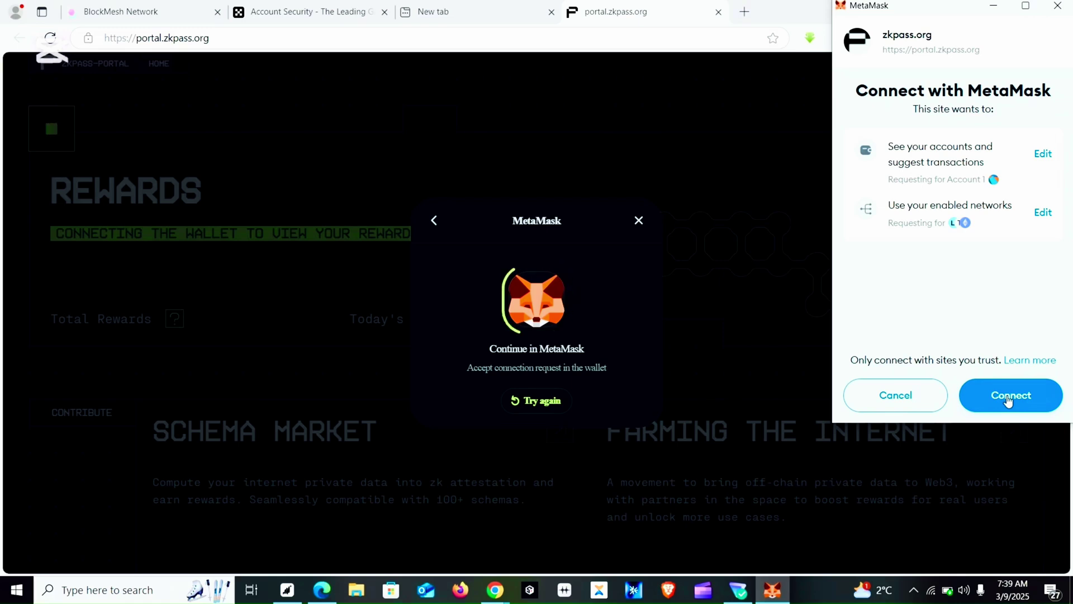
{"action": "left_click", "coordinate": [1007, 397]}
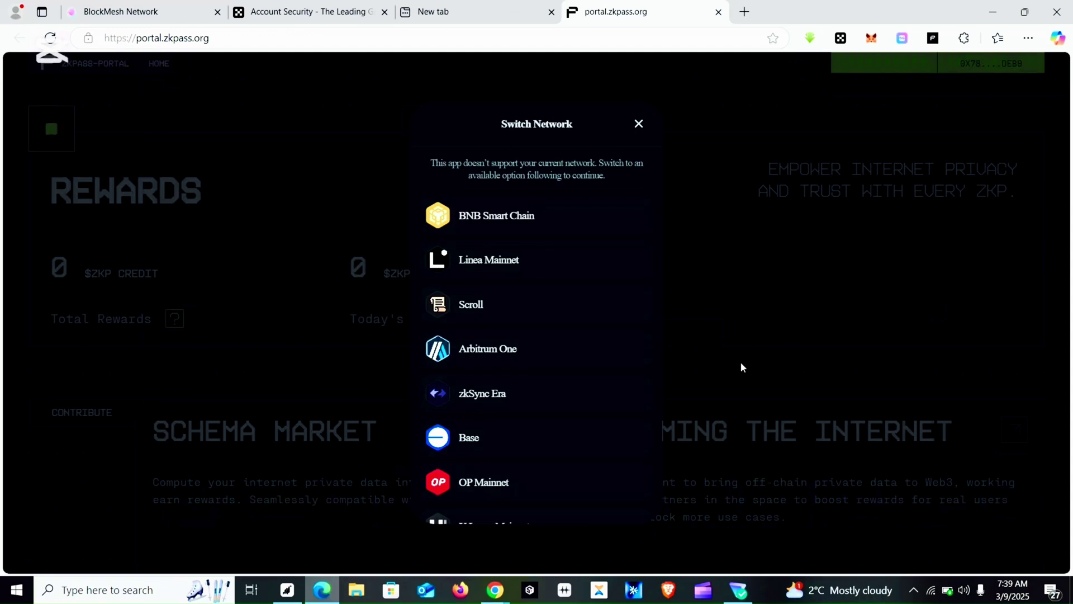
Switch the portal to Base, approve adding Base in MetaMask, then return to the new tab.
{"action": "left_click", "coordinate": [531, 447]}
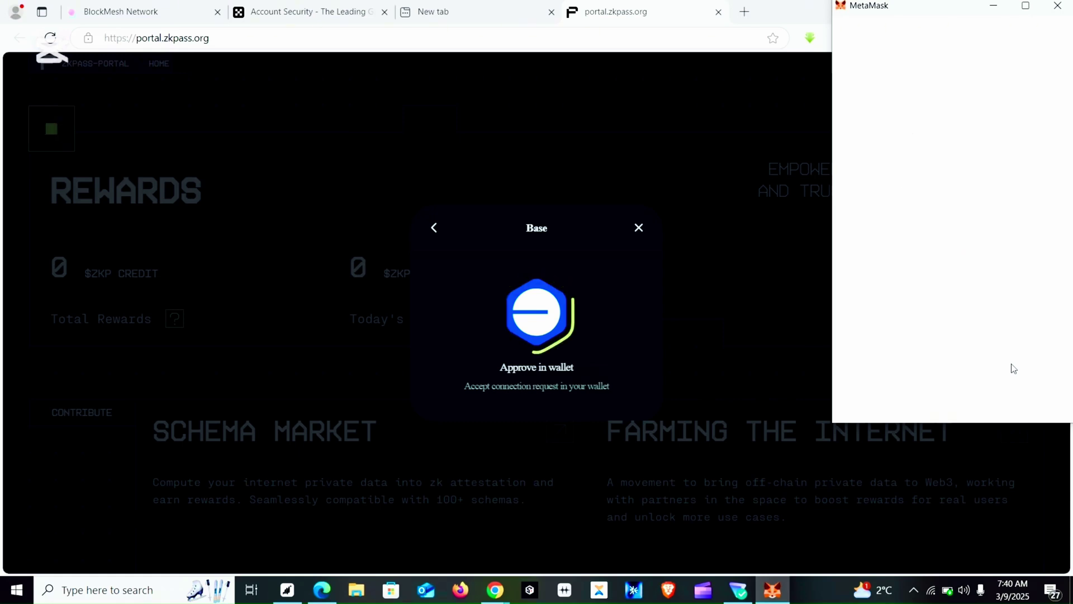
{"action": "left_click", "coordinate": [1010, 396]}
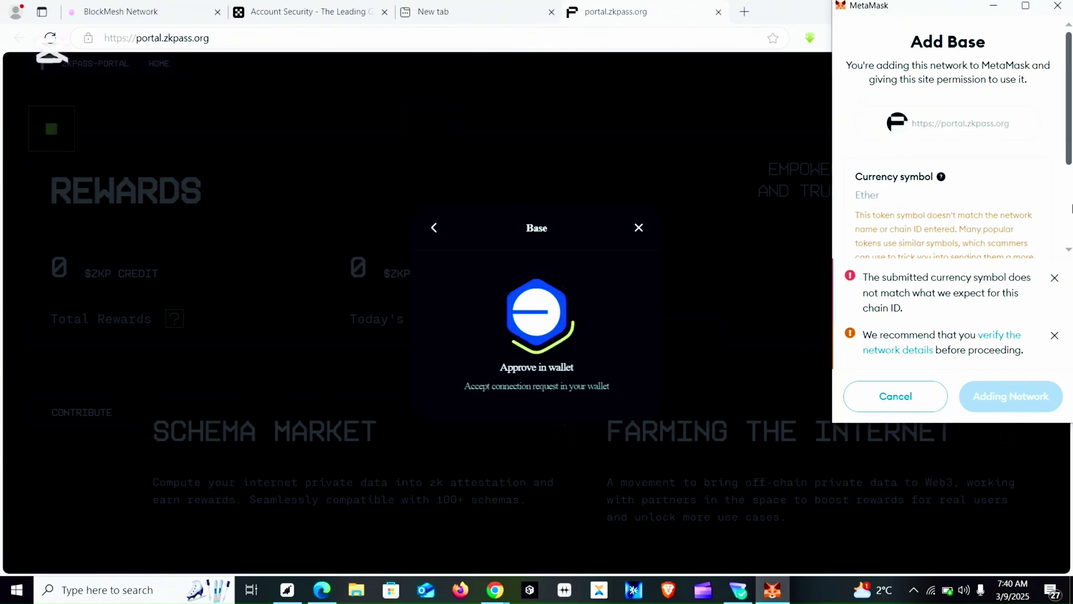
{"action": "scroll", "coordinate": [1071, 212], "scroll_direction": "down", "scroll_amount": 3}
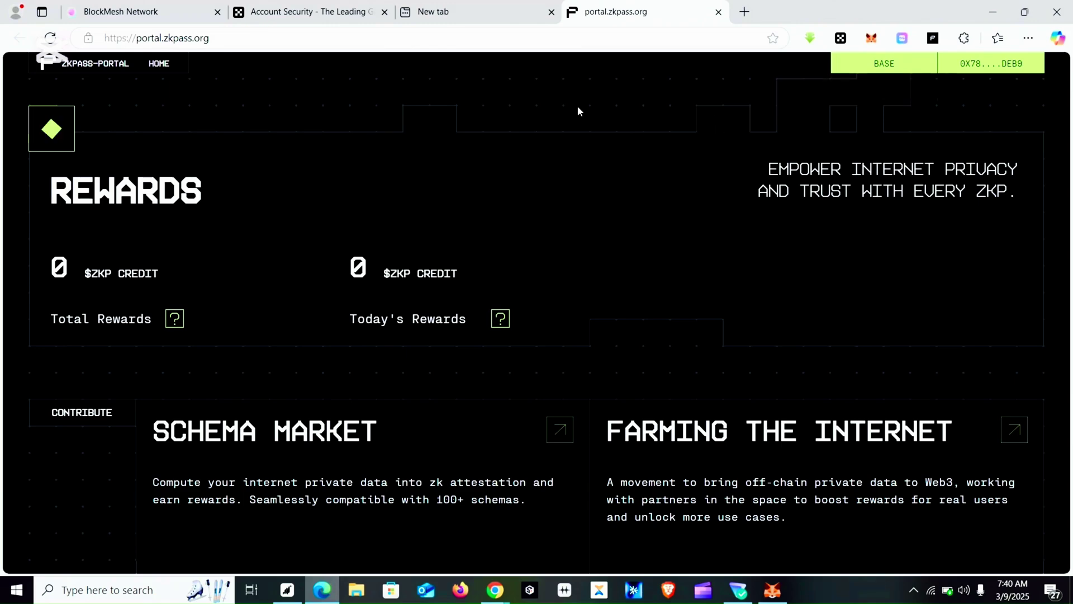
{"action": "left_click", "coordinate": [515, 7]}
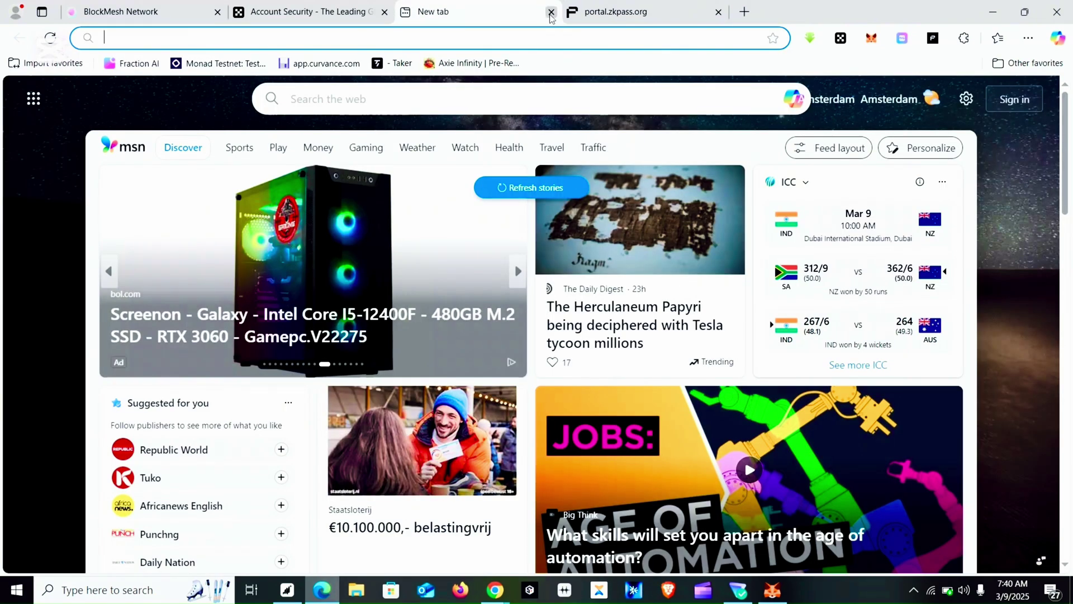
Close the empty tab and open BlockMesh's Intract quest page from its Perks page.
{"action": "left_click", "coordinate": [551, 12]}
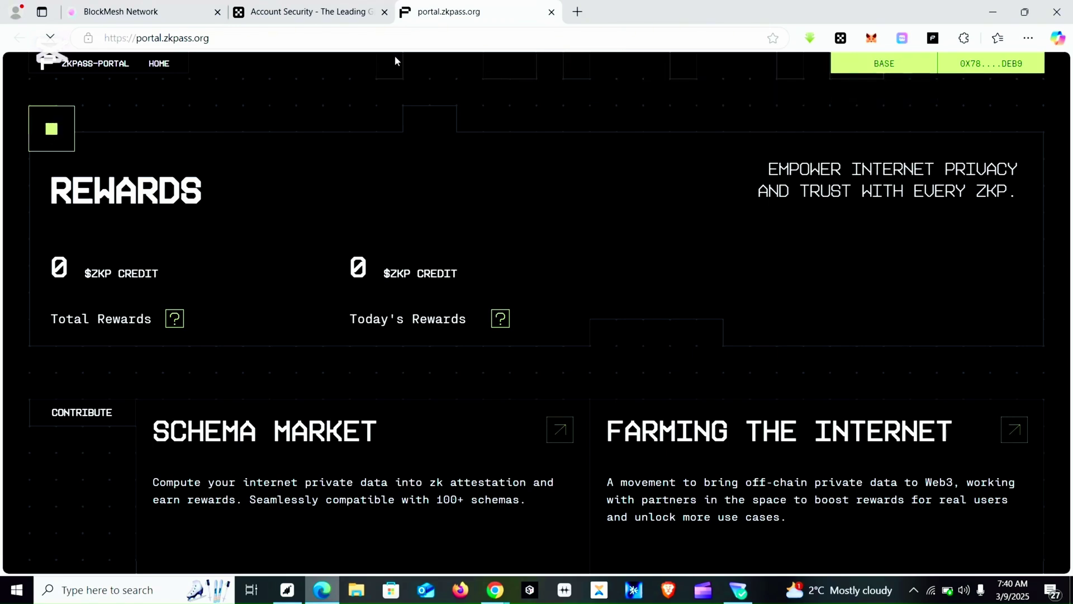
{"action": "left_click", "coordinate": [310, 12]}
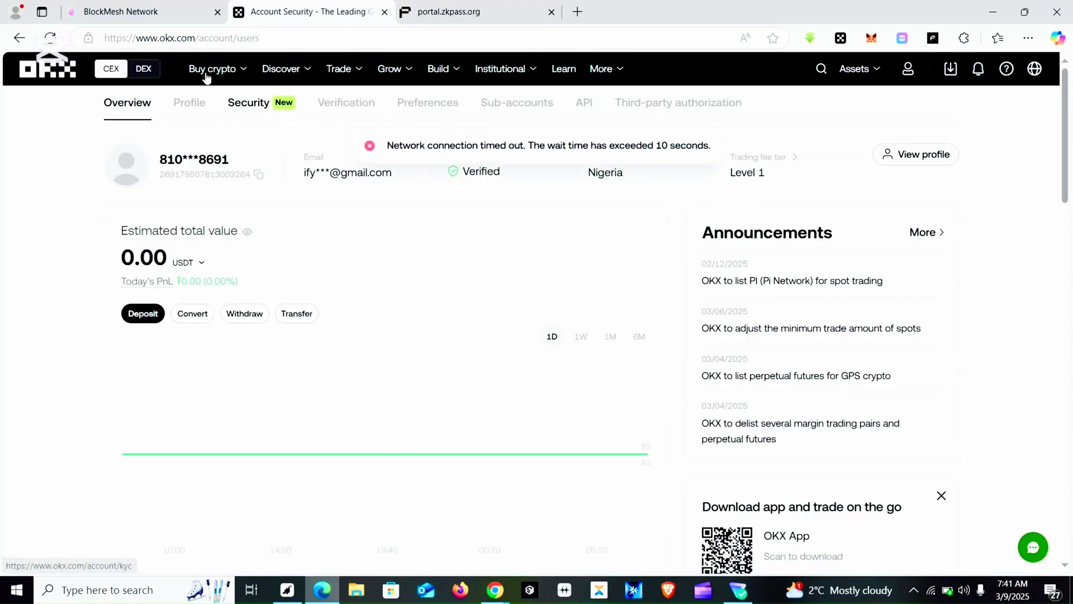
{"action": "left_click", "coordinate": [146, 6]}
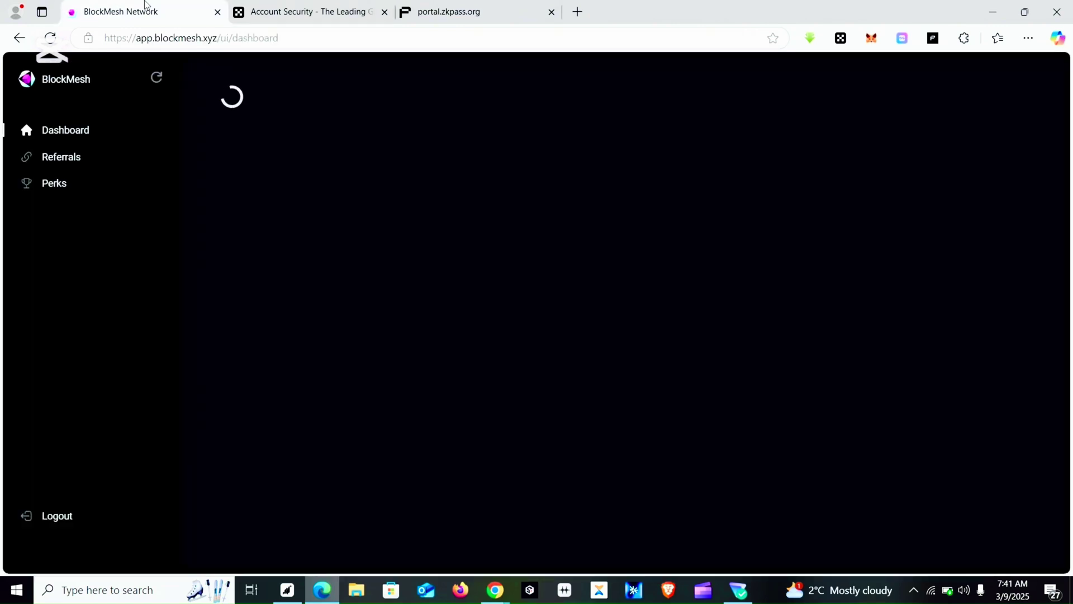
{"action": "left_click", "coordinate": [55, 184]}
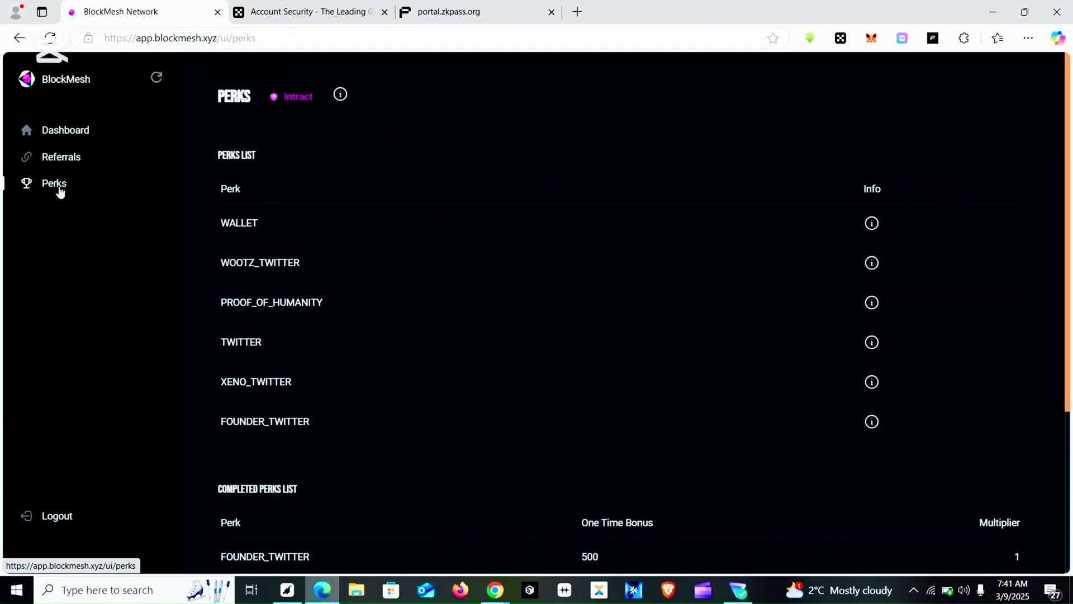
{"action": "left_click", "coordinate": [295, 99]}
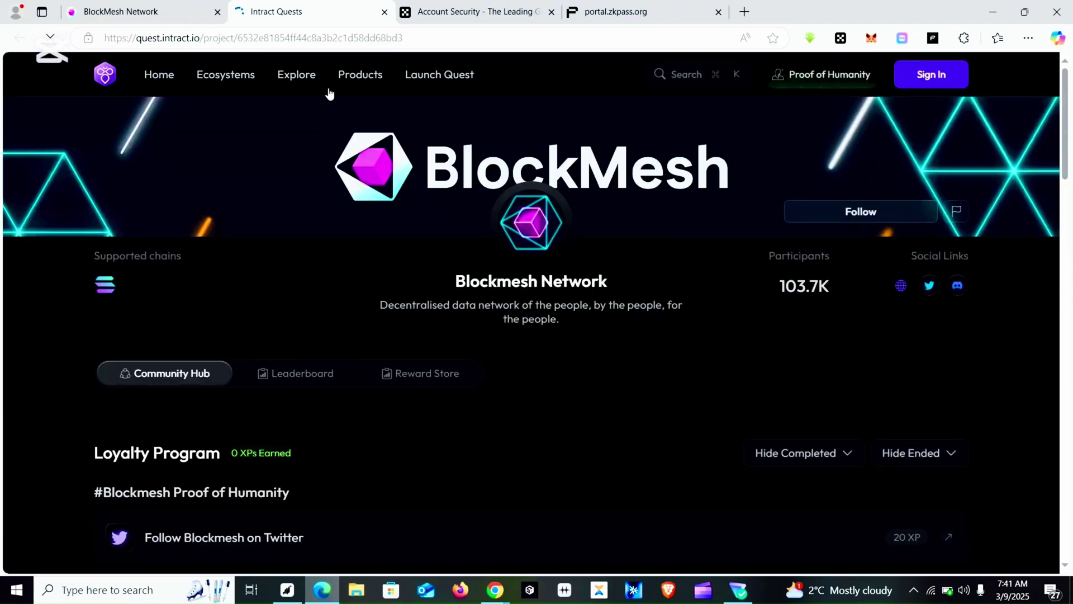
Sign in to Intract with Google and approve sharing account details with intract.io.
{"action": "left_click", "coordinate": [932, 78]}
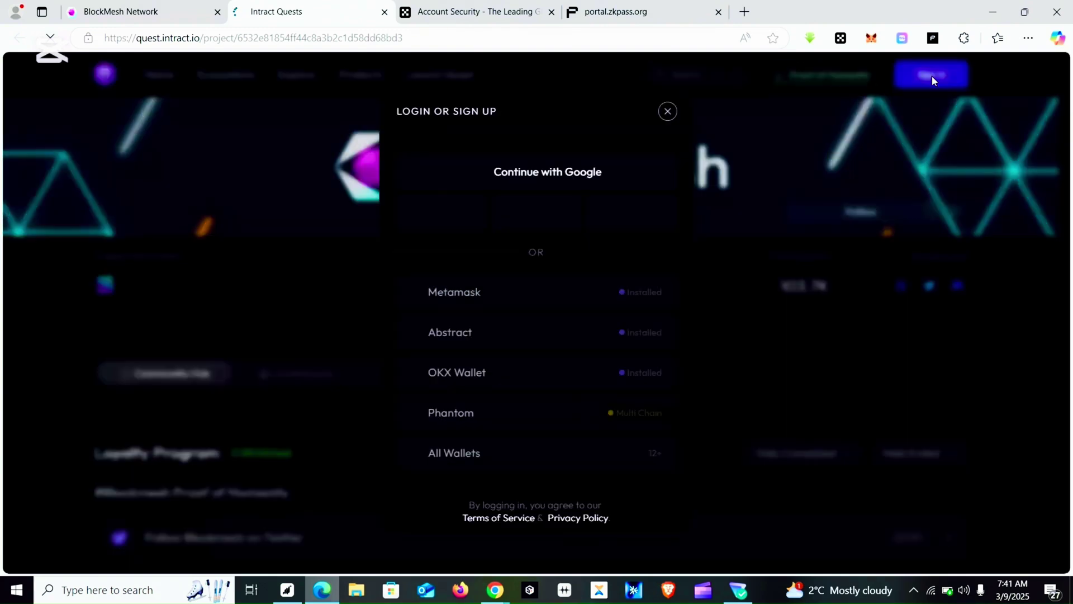
{"action": "left_click", "coordinate": [555, 172]}
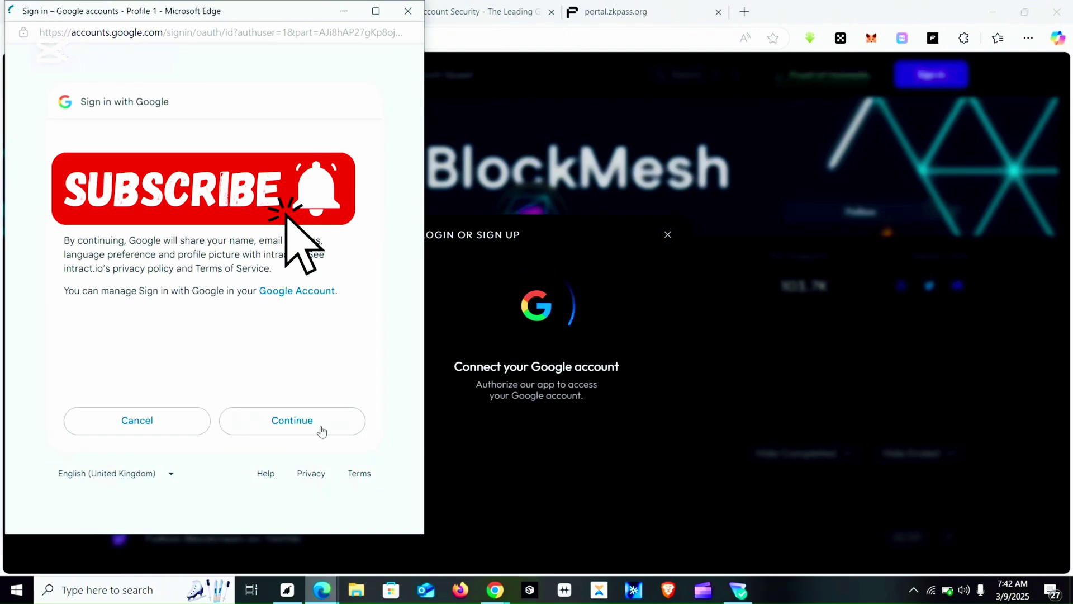
{"action": "left_click", "coordinate": [322, 430]}
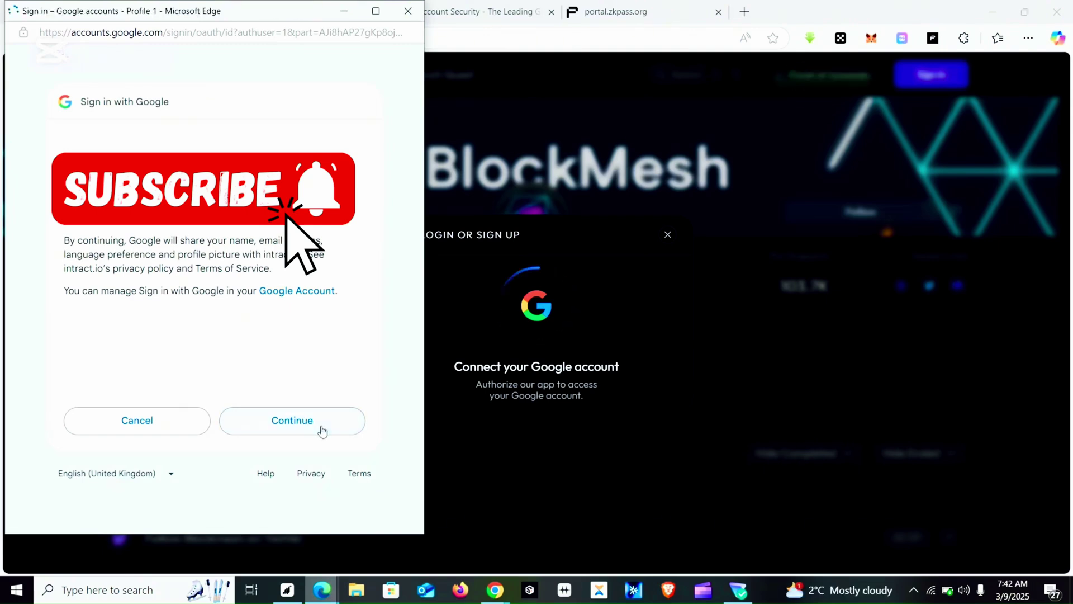
{"action": "left_click", "coordinate": [322, 430]}
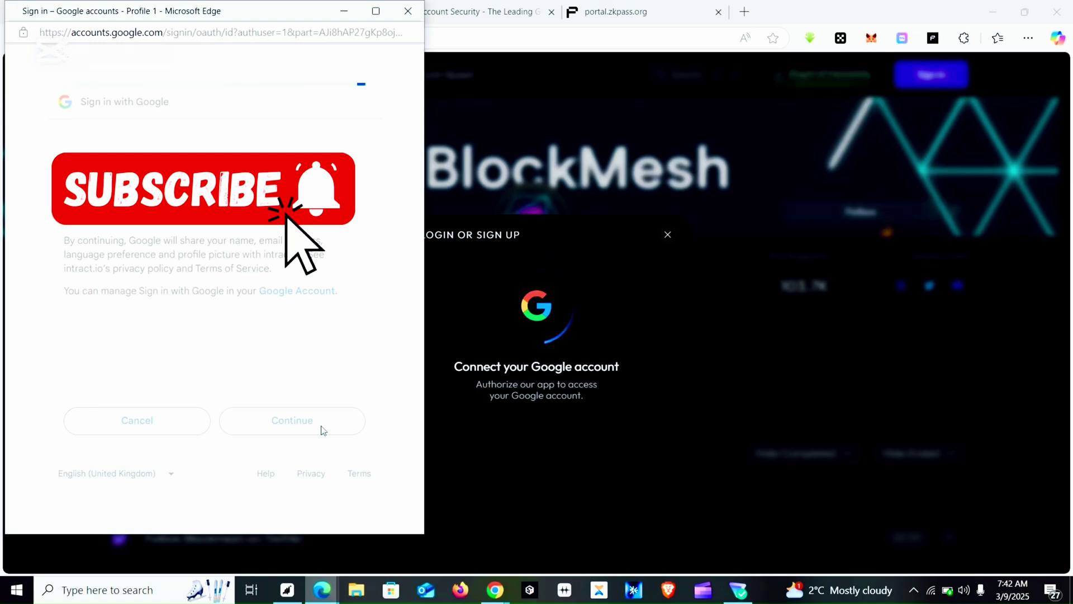
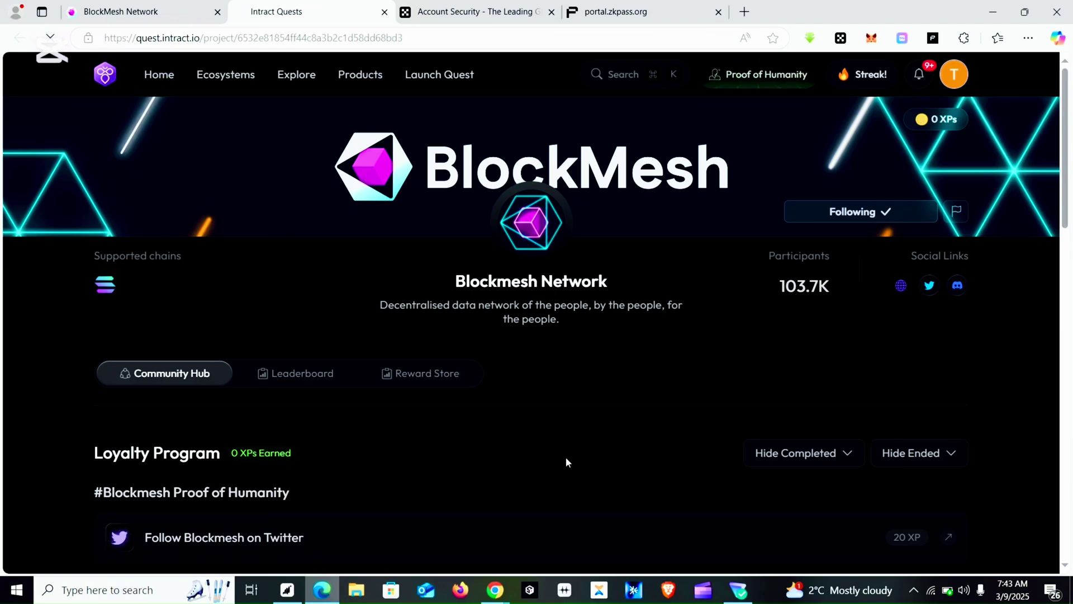
Start the 100 XP 'Verify your identity' quest, bringing up the persona.intract.io redirect notice.
{"action": "scroll", "coordinate": [561, 460], "scroll_direction": "down", "scroll_amount": 3}
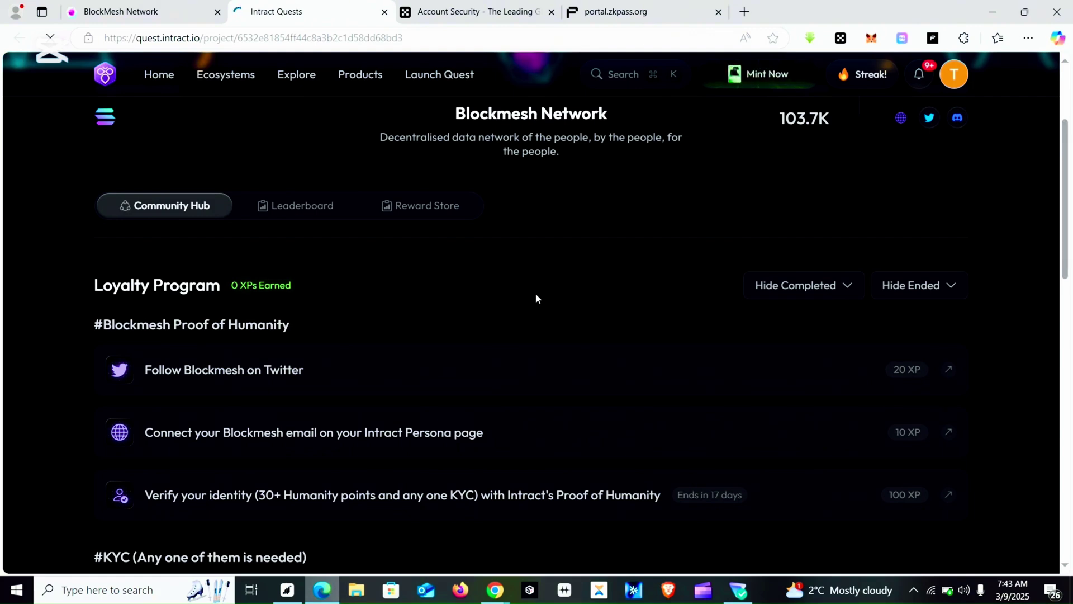
{"action": "scroll", "coordinate": [536, 298], "scroll_direction": "down", "scroll_amount": 1}
{"action": "scroll", "coordinate": [535, 297], "scroll_direction": "down", "scroll_amount": 1}
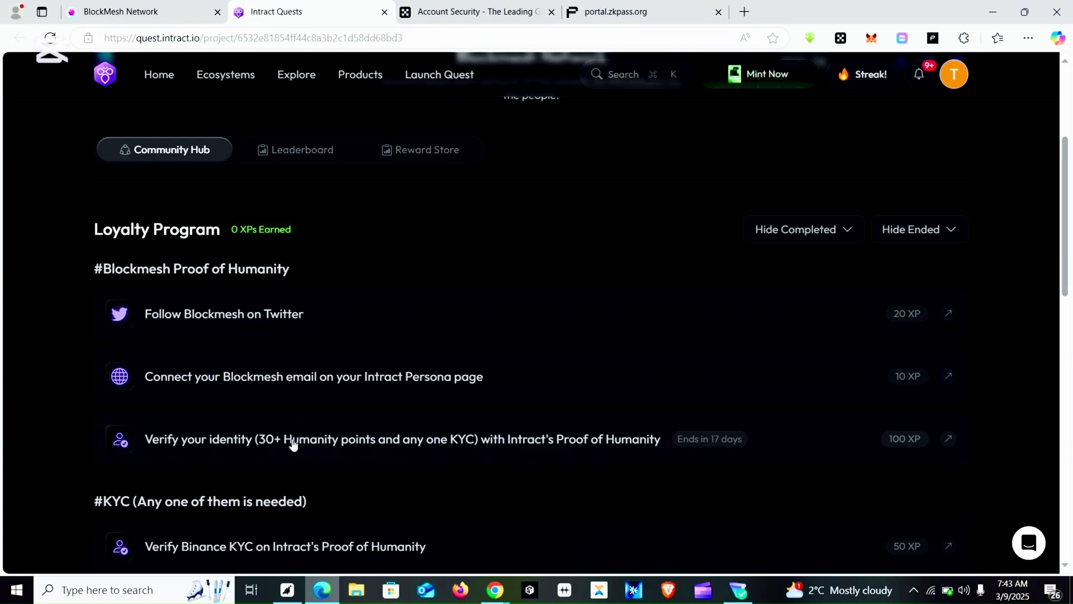
{"action": "left_click", "coordinate": [381, 441]}
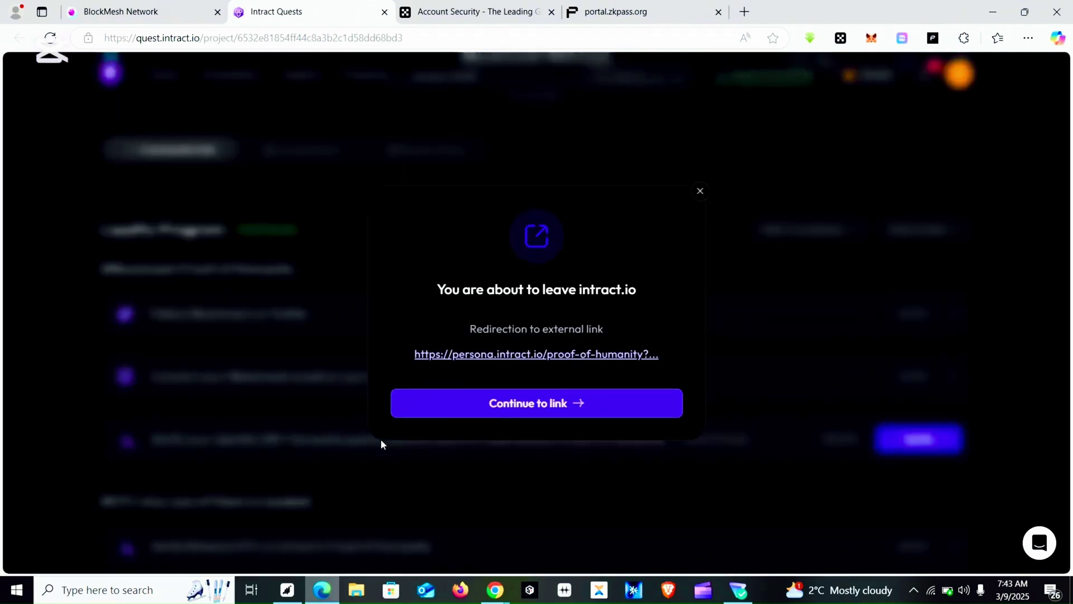
Continue to the Persona Proof of Humanity page and bring up the All Accounts (12) list.
{"action": "left_click", "coordinate": [484, 403]}
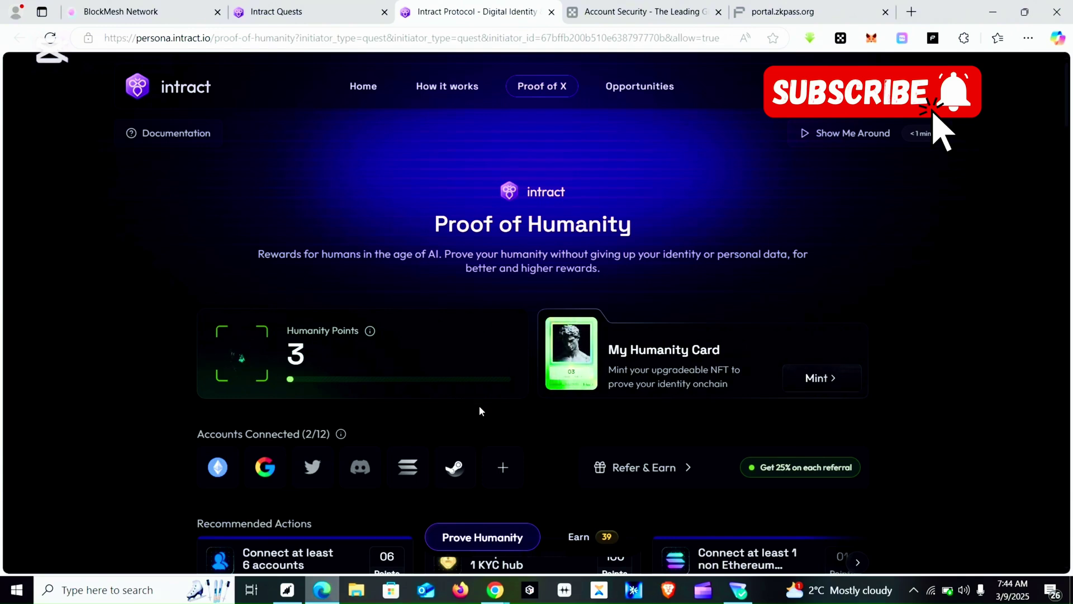
{"action": "left_click", "coordinate": [504, 472]}
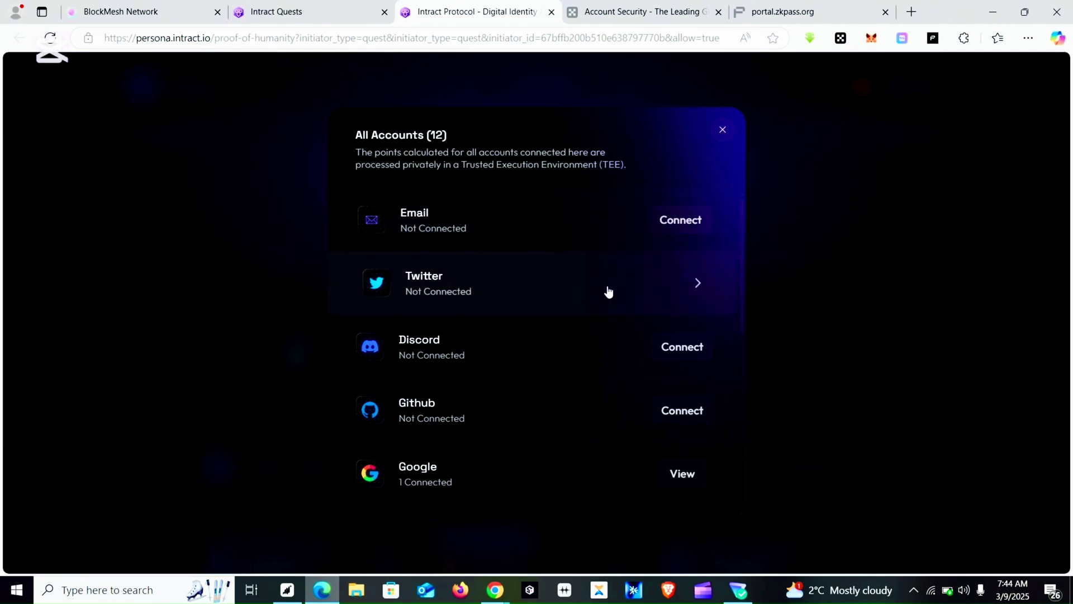
Start connecting Twitter from All Accounts so X's authorization window appears.
{"action": "left_click", "coordinate": [683, 279]}
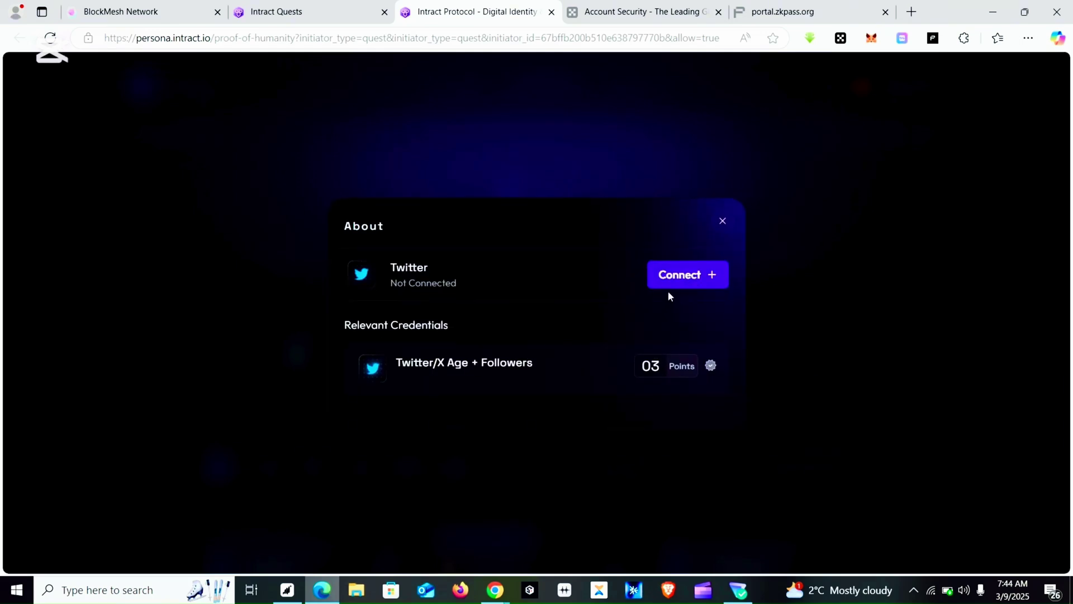
{"action": "left_click", "coordinate": [684, 283]}
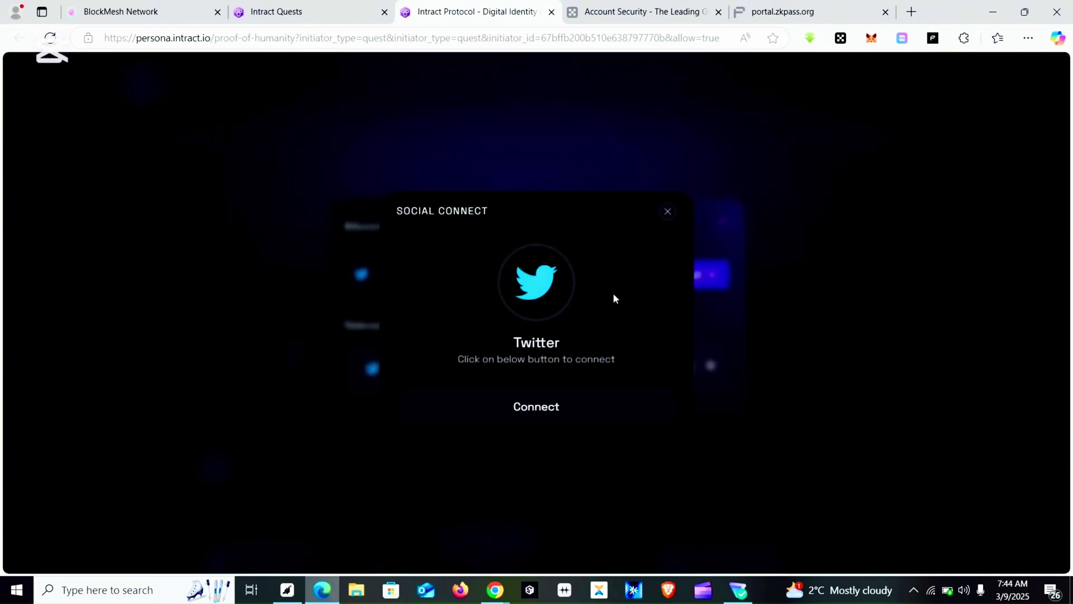
{"action": "left_click", "coordinate": [539, 408]}
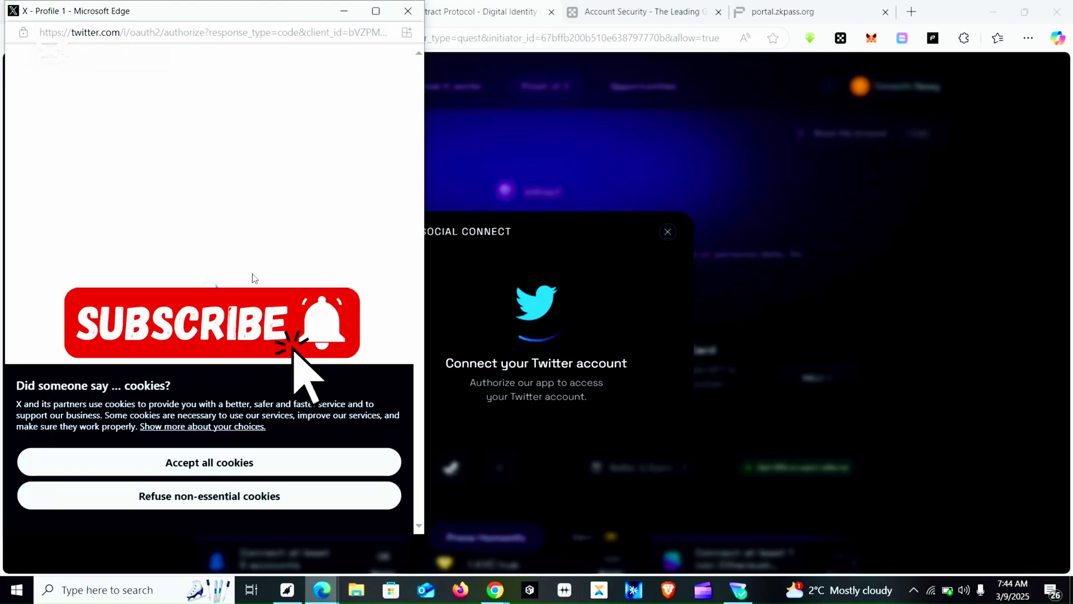
Accept X's cookies and authorize the Intract app, connecting Twitter for 3/12 accounts.
{"action": "left_click", "coordinate": [240, 461]}
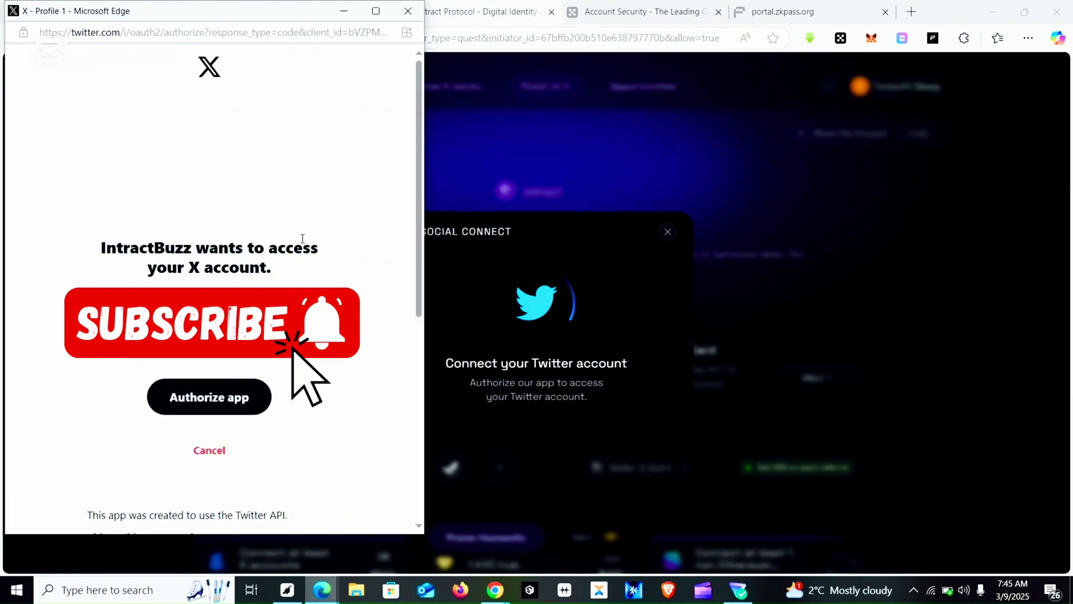
{"action": "left_click", "coordinate": [202, 404]}
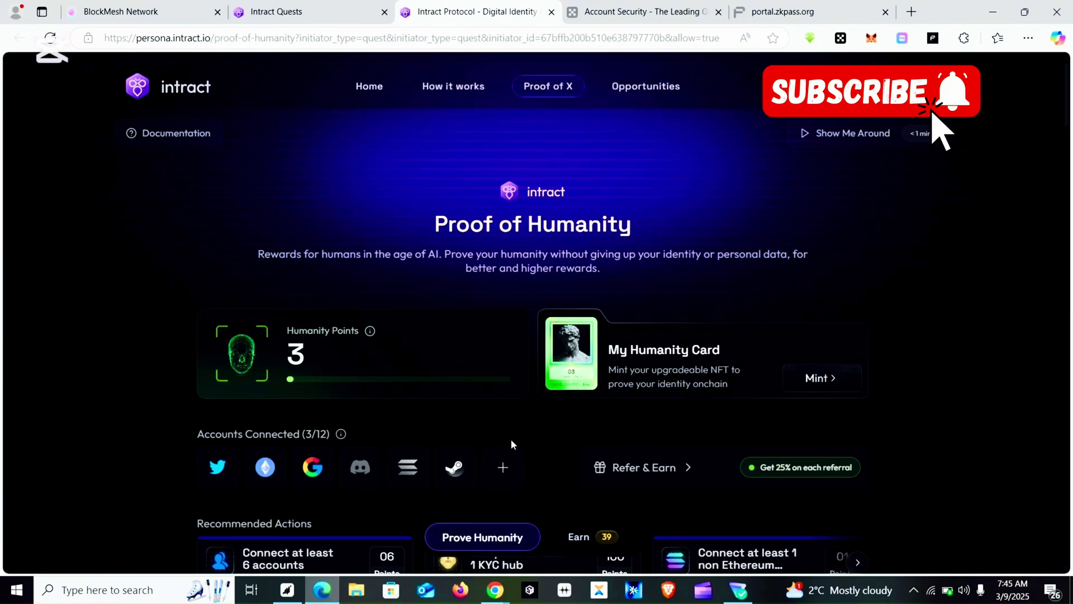
Scroll down to the Binance, Bybit, Coinbase and OKX zkPass KYC credential cards.
{"action": "scroll", "coordinate": [546, 429], "scroll_direction": "down", "scroll_amount": 1}
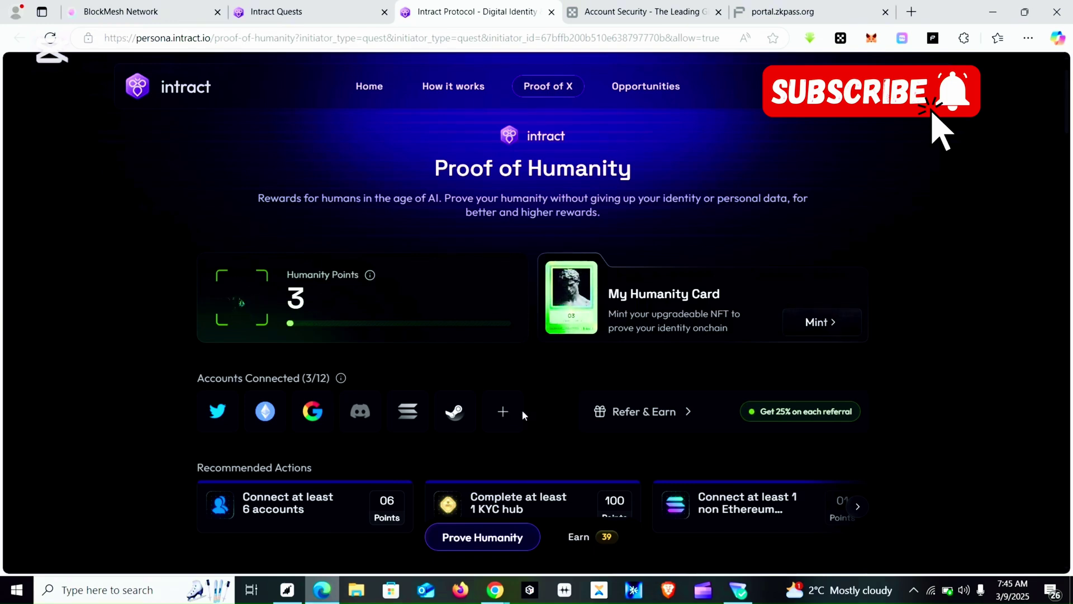
{"action": "scroll", "coordinate": [559, 428], "scroll_direction": "down", "scroll_amount": 2}
{"action": "scroll", "coordinate": [559, 428], "scroll_direction": "down", "scroll_amount": 5}
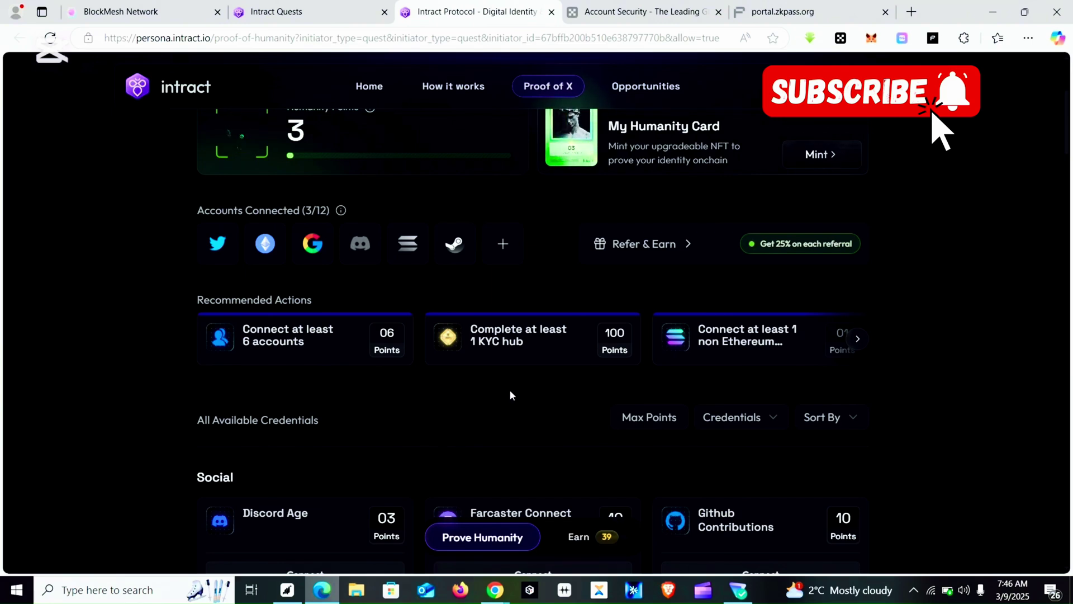
{"action": "scroll", "coordinate": [510, 391], "scroll_direction": "down", "scroll_amount": 5}
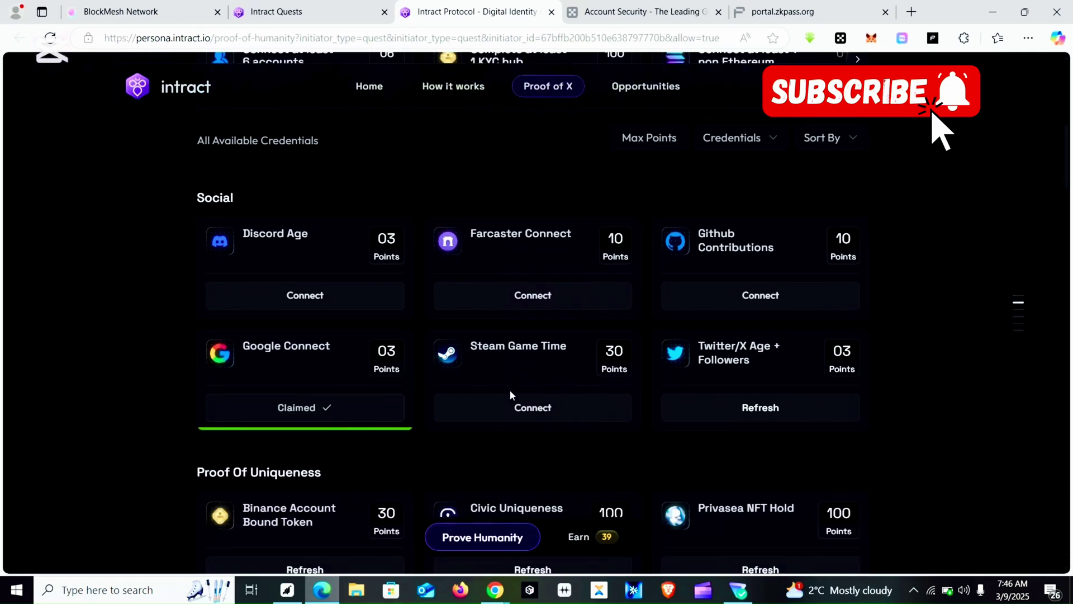
{"action": "scroll", "coordinate": [510, 391], "scroll_direction": "down", "scroll_amount": 1}
{"action": "scroll", "coordinate": [510, 391], "scroll_direction": "down", "scroll_amount": 1}
{"action": "scroll", "coordinate": [509, 390], "scroll_direction": "down", "scroll_amount": 3}
{"action": "scroll", "coordinate": [510, 394], "scroll_direction": "down", "scroll_amount": 1}
{"action": "scroll", "coordinate": [510, 394], "scroll_direction": "down", "scroll_amount": 1}
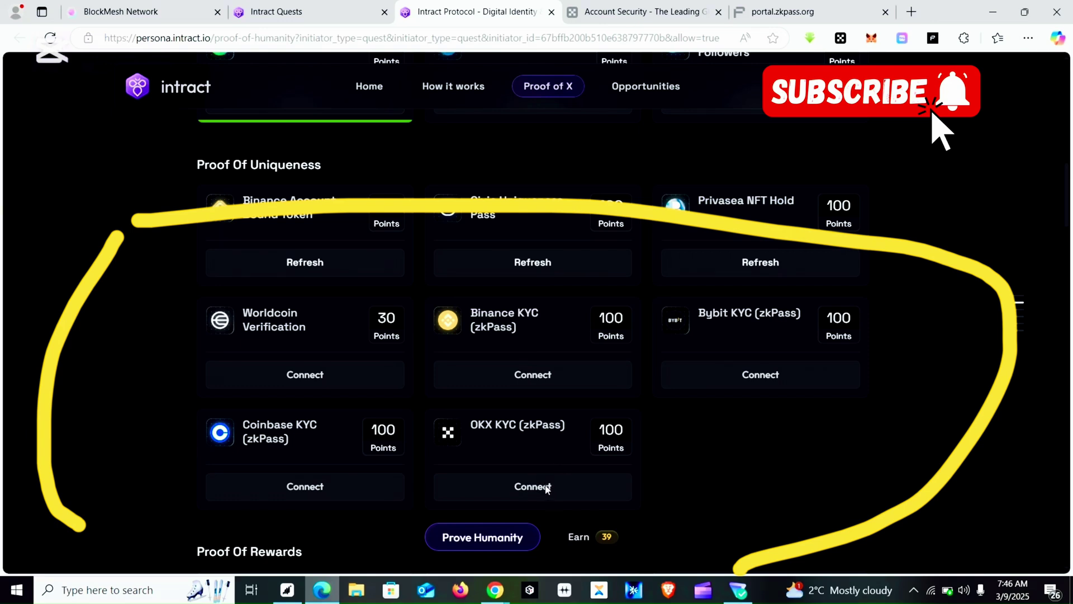
{"action": "scroll", "coordinate": [546, 488], "scroll_direction": "down", "scroll_amount": 1}
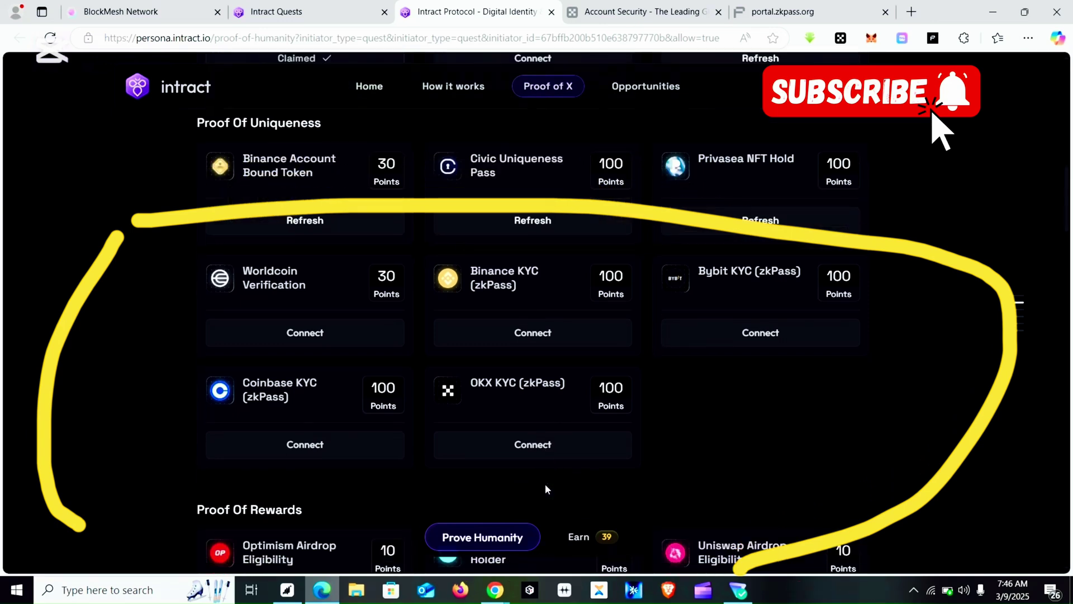
{"action": "scroll", "coordinate": [546, 488], "scroll_direction": "down", "scroll_amount": 1}
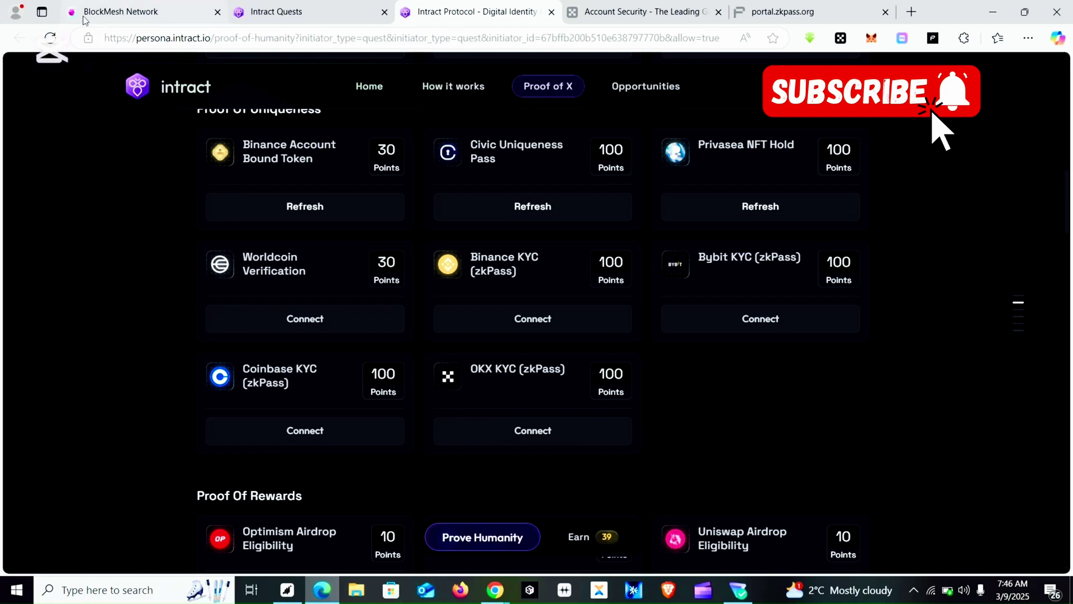
{"action": "left_click", "coordinate": [50, 38]}
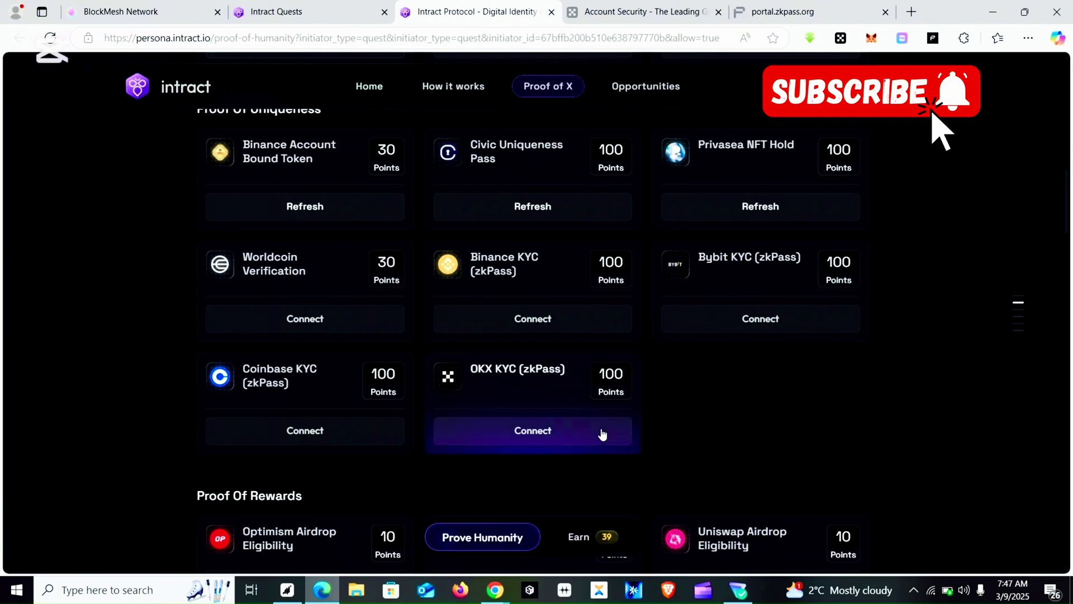
Connect the OKX KYC (zkPass) credential, reaching OKX's overview with identity verification Verified.
{"action": "left_click", "coordinate": [546, 433]}
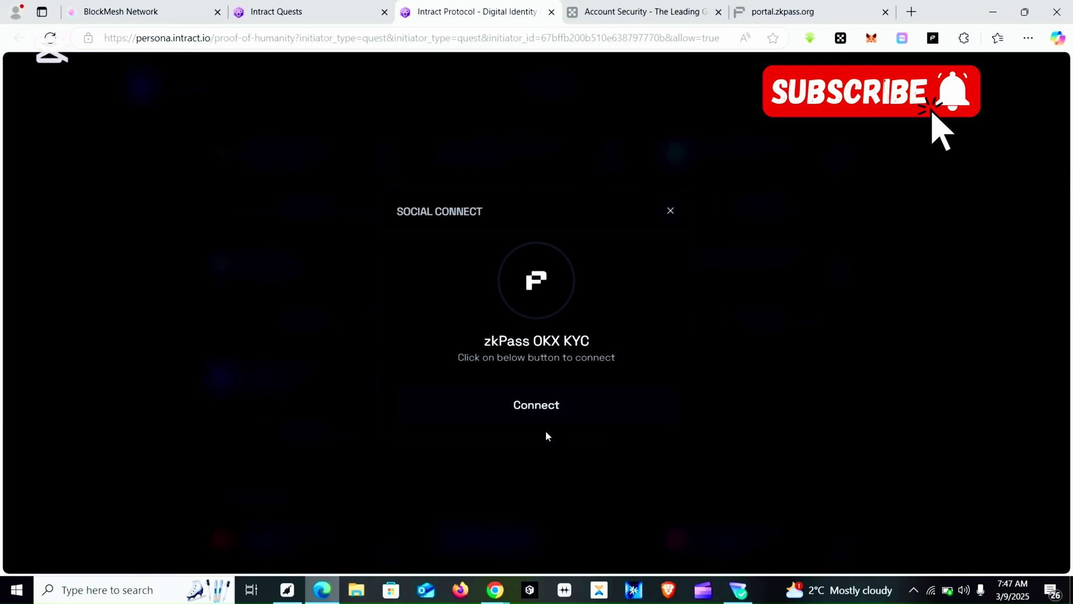
{"action": "left_click", "coordinate": [577, 409]}
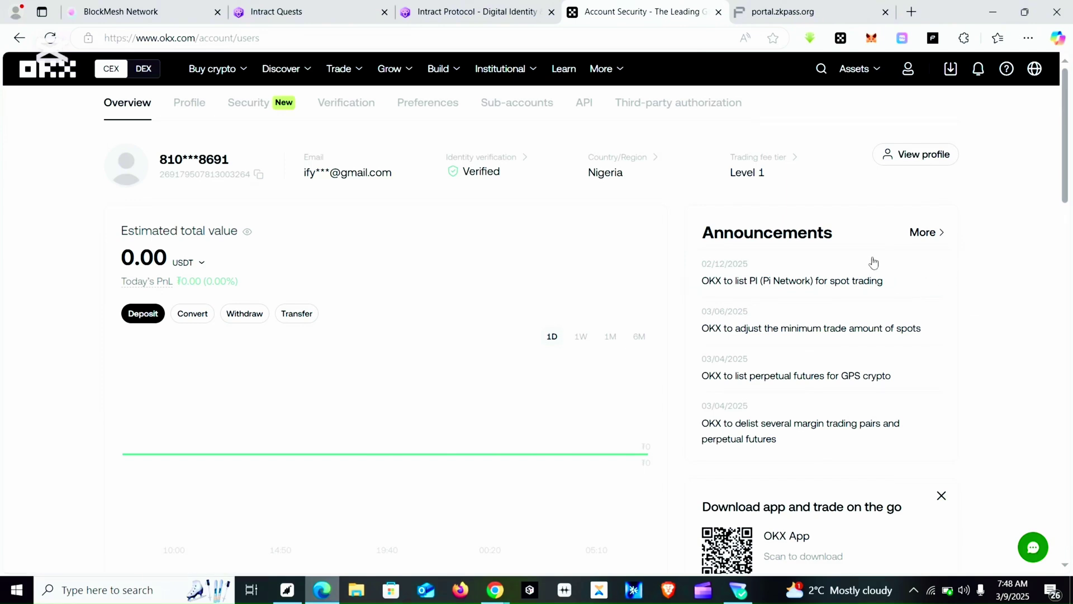
Back on Intract Persona, confirm OKX KYC is claimed and Humanity Points read 103.
{"action": "left_click", "coordinate": [456, 5]}
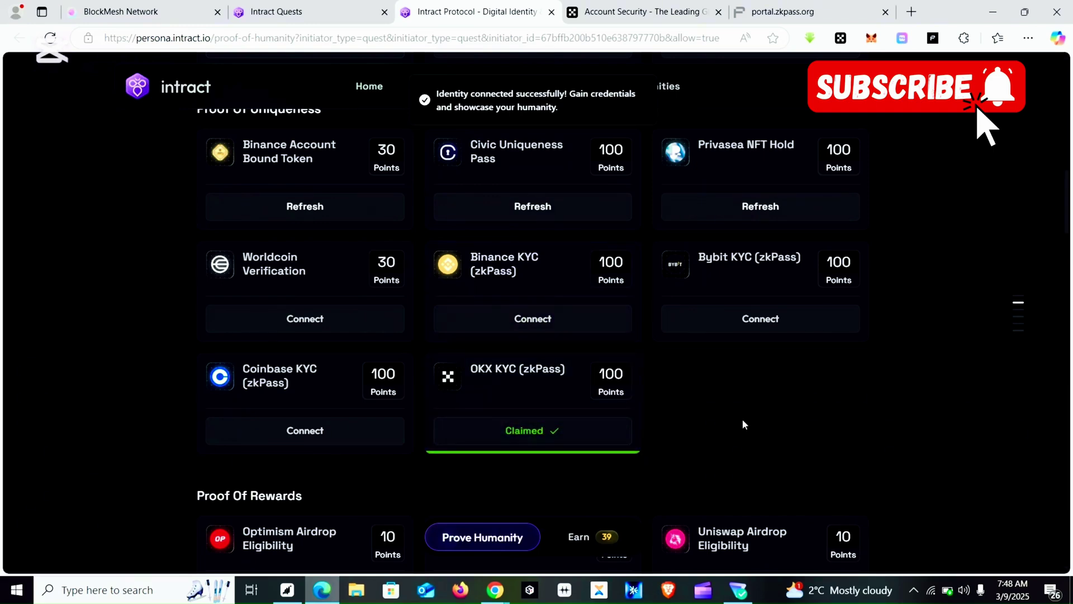
{"action": "scroll", "coordinate": [743, 424], "scroll_direction": "up", "scroll_amount": 10}
{"action": "scroll", "coordinate": [743, 426], "scroll_direction": "up", "scroll_amount": 3}
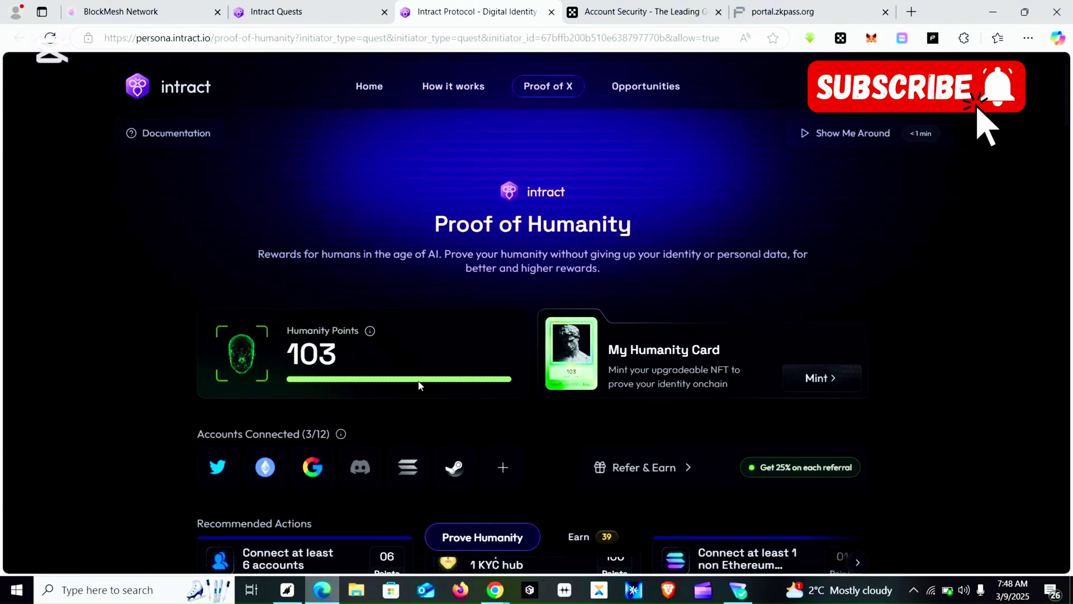
{"action": "left_click", "coordinate": [504, 468]}
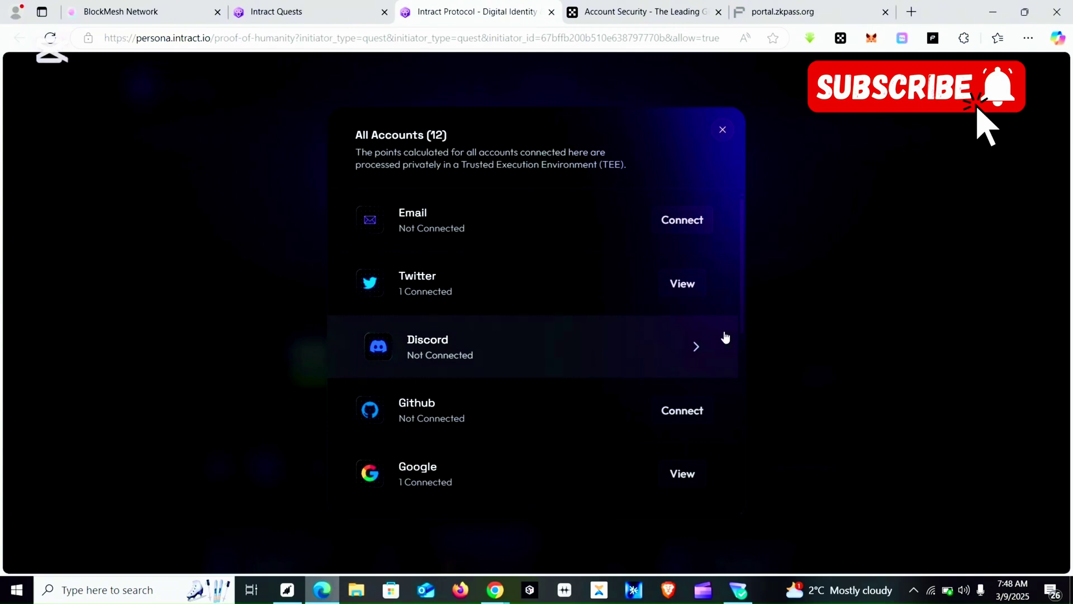
{"action": "left_click", "coordinate": [722, 130]}
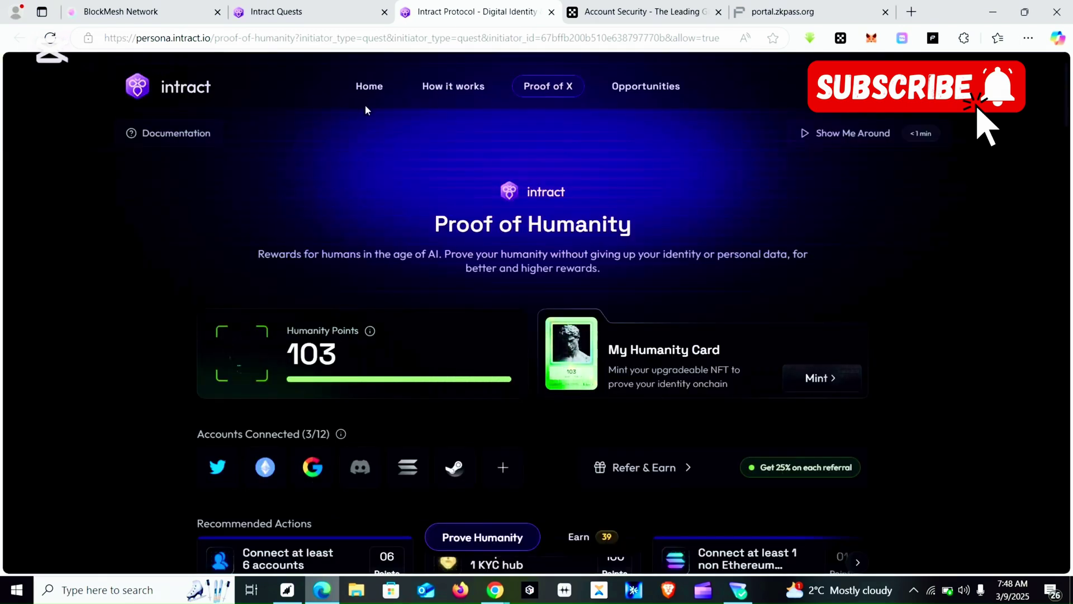
Back on Intract Quests, verify the identity verification quest to earn its XP.
{"action": "left_click", "coordinate": [337, 9]}
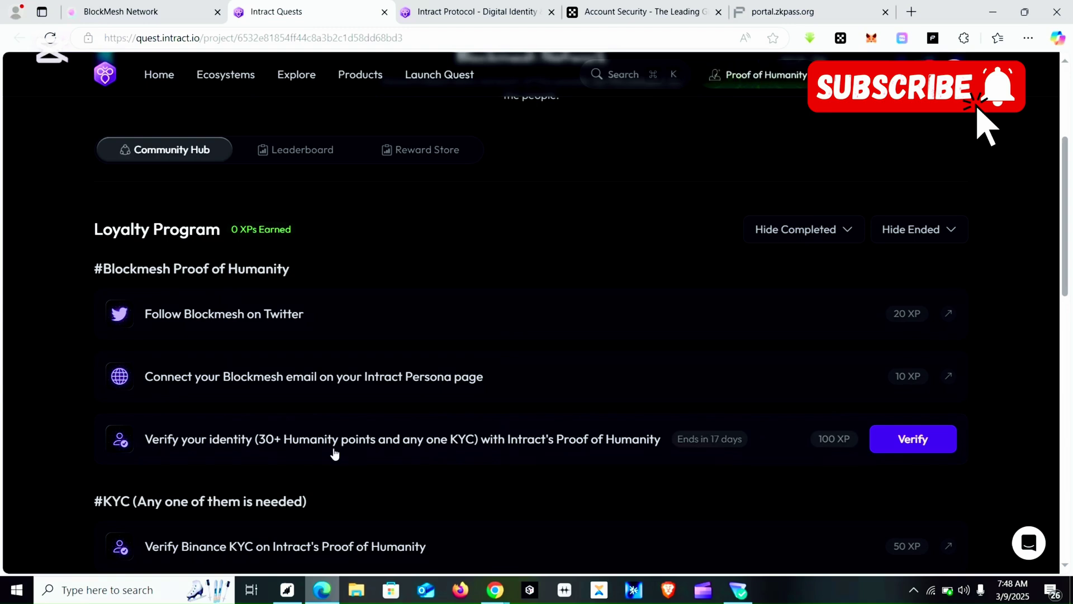
{"action": "left_click", "coordinate": [913, 440]}
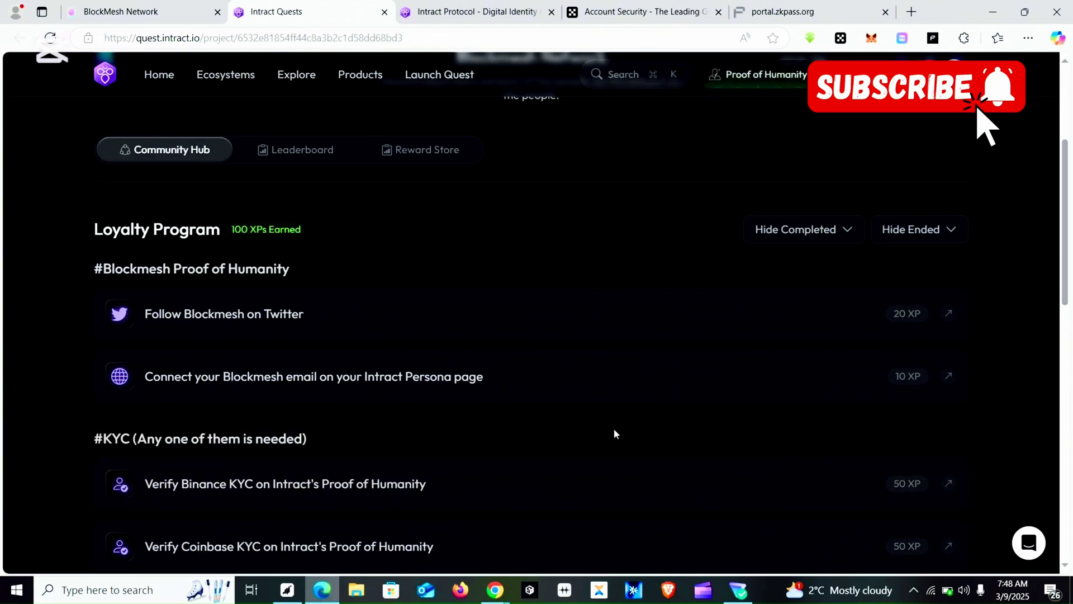
{"action": "scroll", "coordinate": [614, 434], "scroll_direction": "up", "scroll_amount": 1}
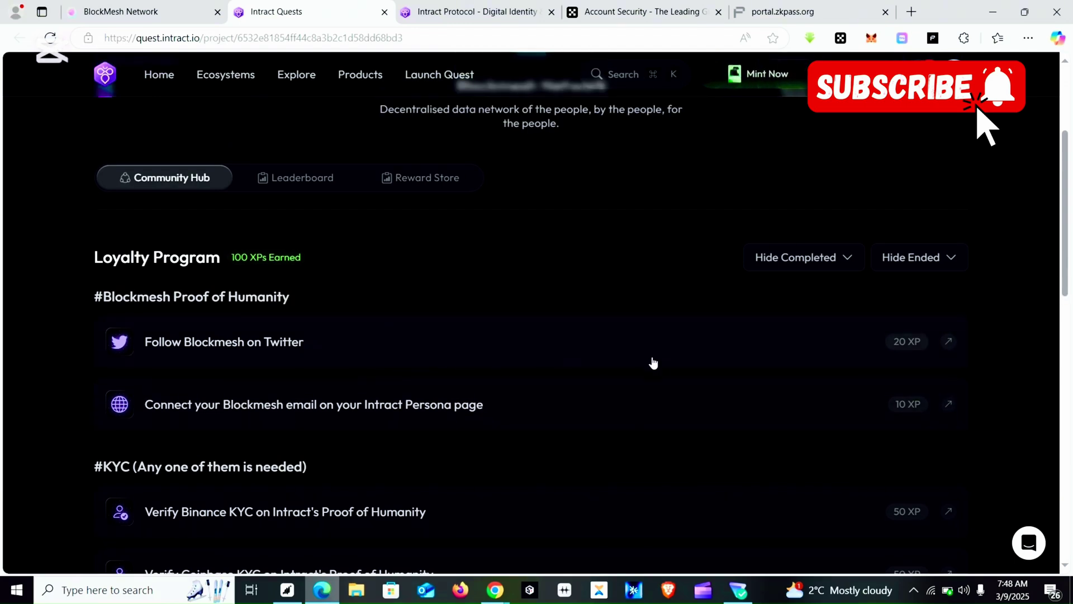
{"action": "scroll", "coordinate": [576, 458], "scroll_direction": "down", "scroll_amount": 5}
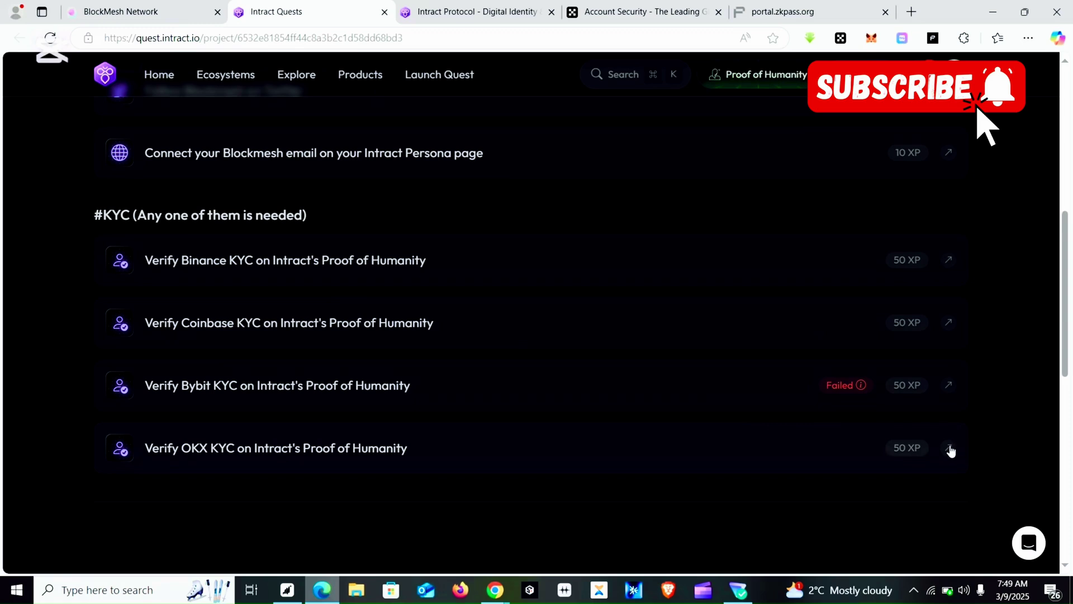
Expand and verify 'Verify OKX KYC on Intract's Proof of Humanity', reaching 150 XPs.
{"action": "left_click", "coordinate": [726, 452]}
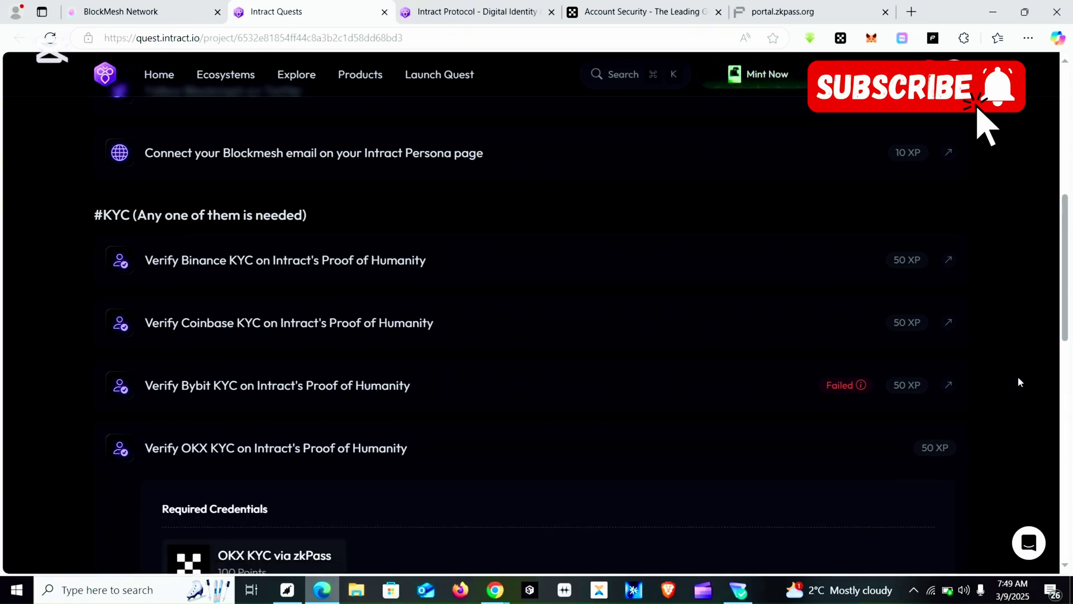
{"action": "scroll", "coordinate": [1018, 382], "scroll_direction": "down", "scroll_amount": 1}
{"action": "scroll", "coordinate": [1018, 380], "scroll_direction": "down", "scroll_amount": 3}
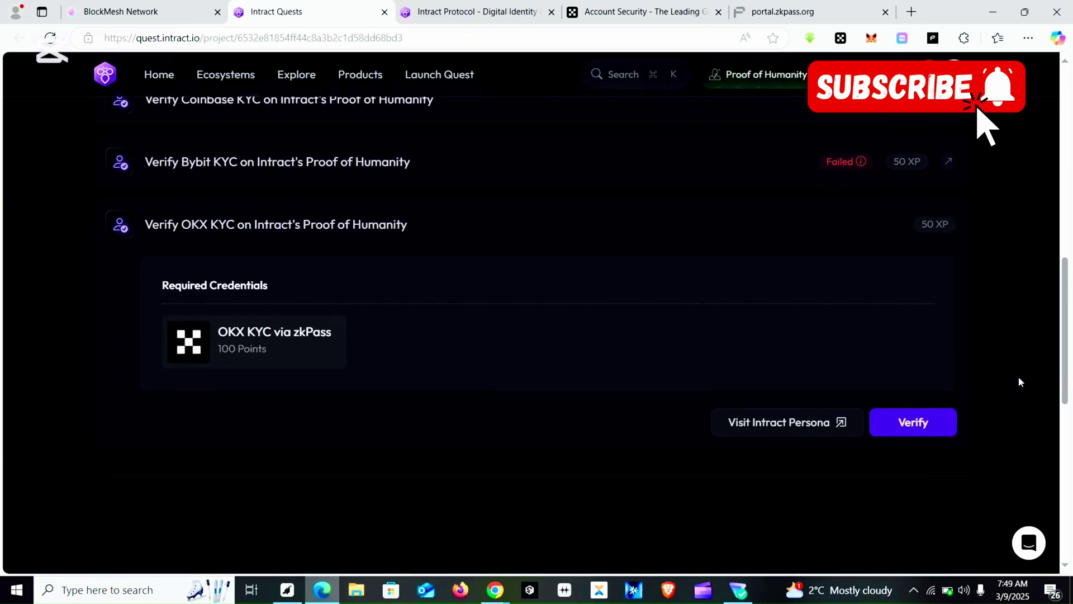
{"action": "left_click", "coordinate": [913, 424]}
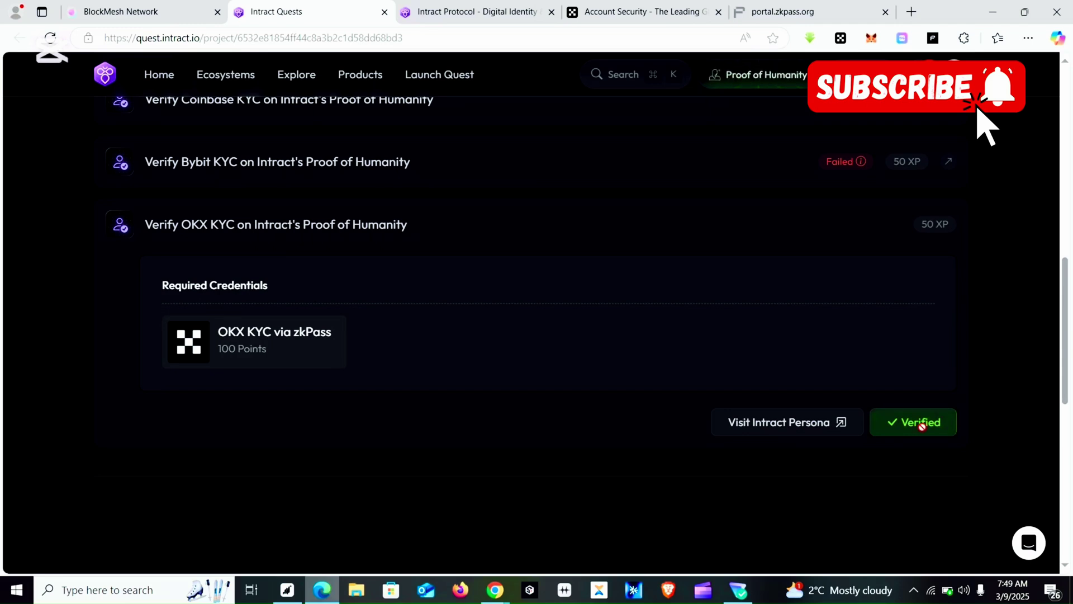
{"action": "scroll", "coordinate": [1009, 317], "scroll_direction": "up", "scroll_amount": 4}
{"action": "scroll", "coordinate": [1009, 317], "scroll_direction": "up", "scroll_amount": 4}
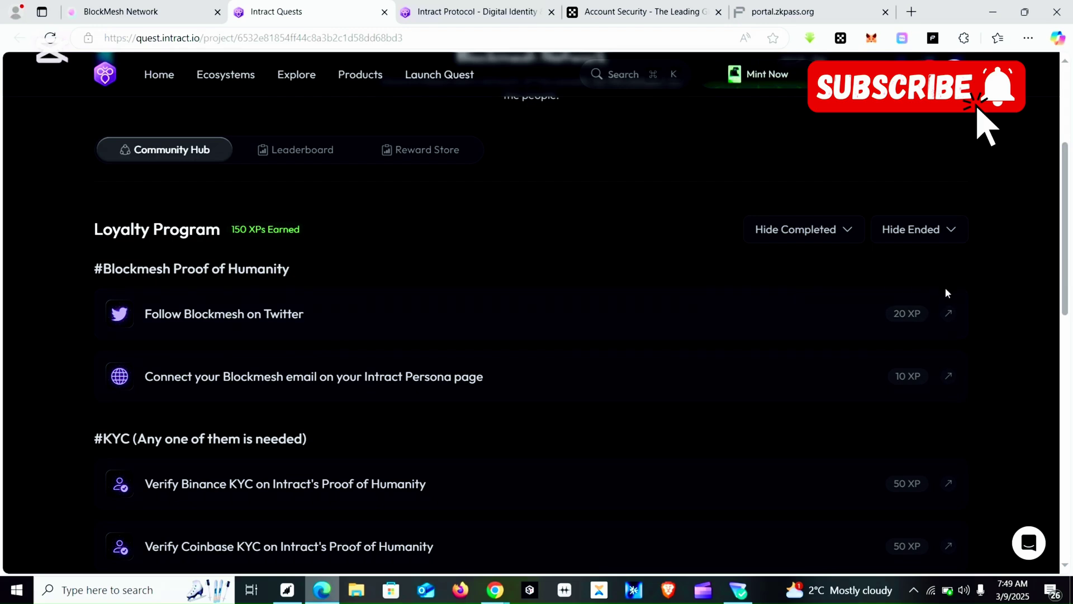
{"action": "left_click", "coordinate": [949, 311]}
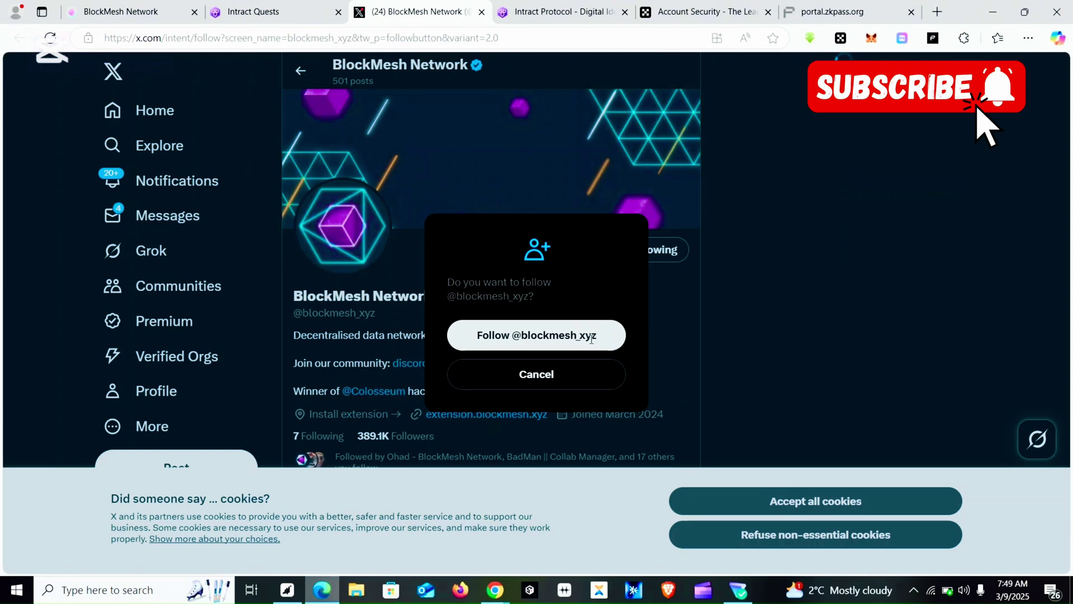
{"action": "left_click", "coordinate": [591, 336]}
{"action": "left_click", "coordinate": [813, 501]}
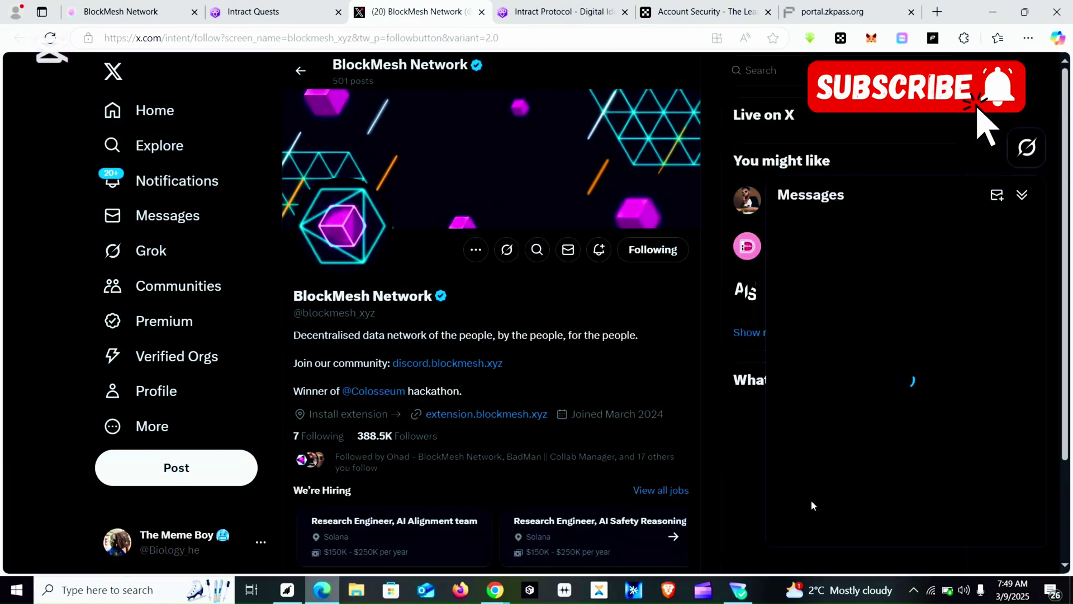
Verify 'Follow Blockmesh on Twitter' on Intract Quests, raising earned XP to 170.
{"action": "left_click", "coordinate": [290, 15]}
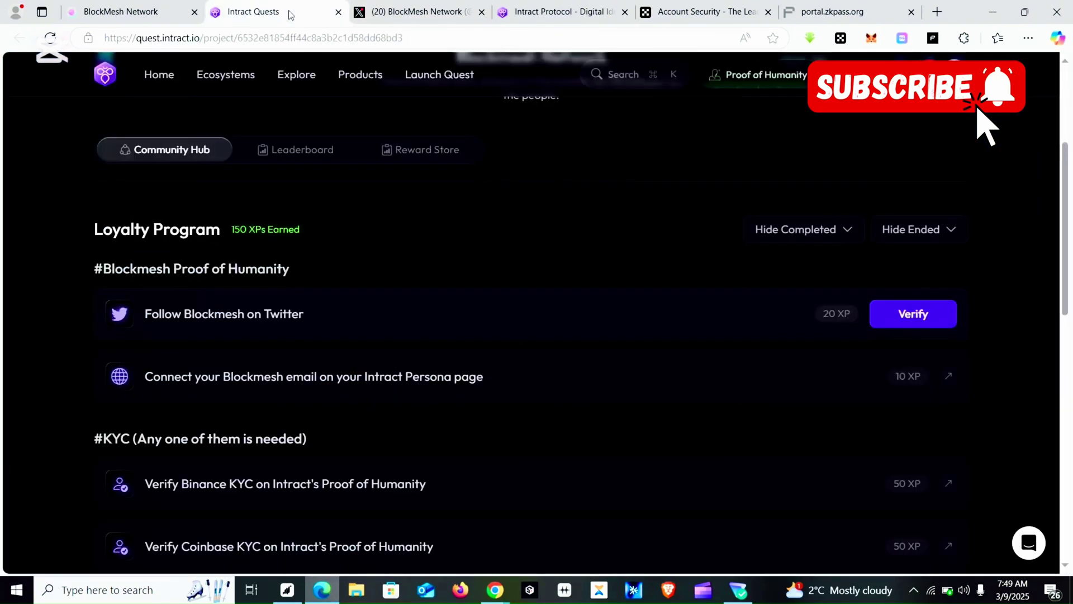
{"action": "left_click", "coordinate": [913, 315]}
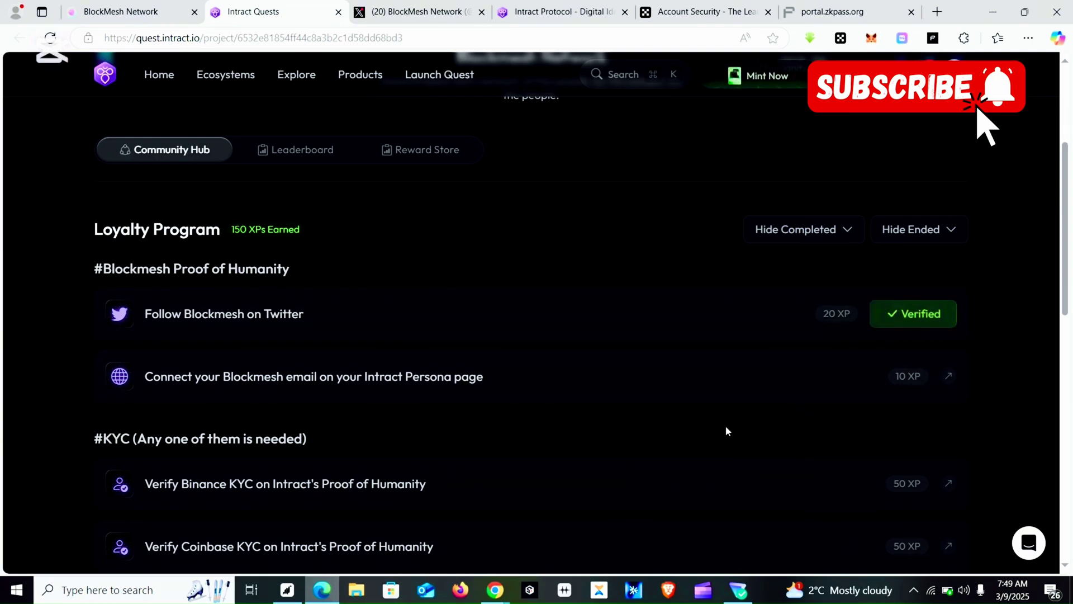
{"action": "scroll", "coordinate": [726, 430], "scroll_direction": "down", "scroll_amount": 1}
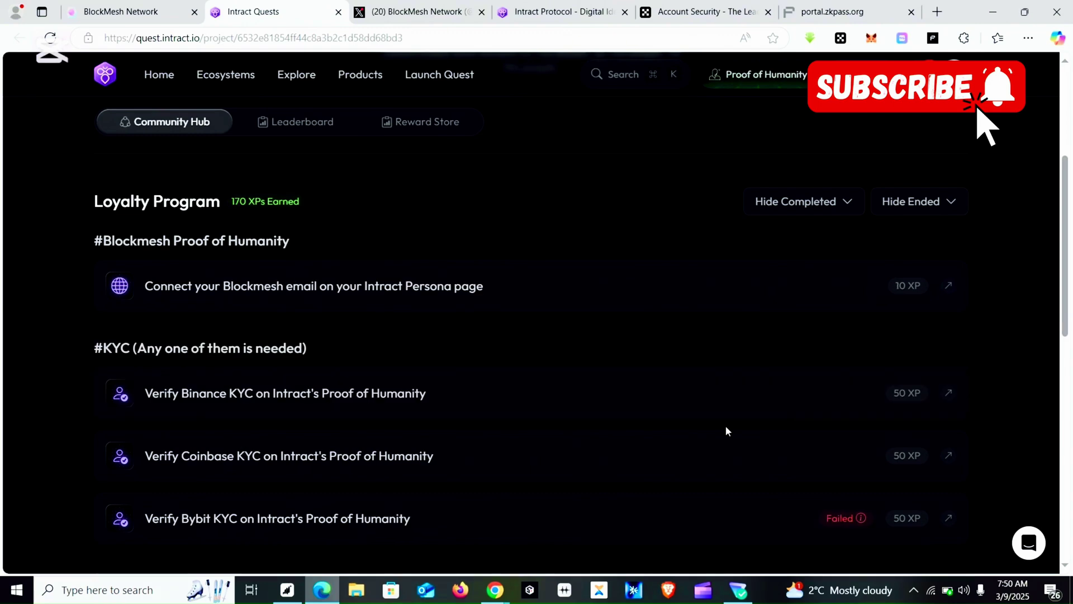
{"action": "scroll", "coordinate": [725, 430], "scroll_direction": "up", "scroll_amount": 1}
{"action": "scroll", "coordinate": [727, 432], "scroll_direction": "up", "scroll_amount": 3}
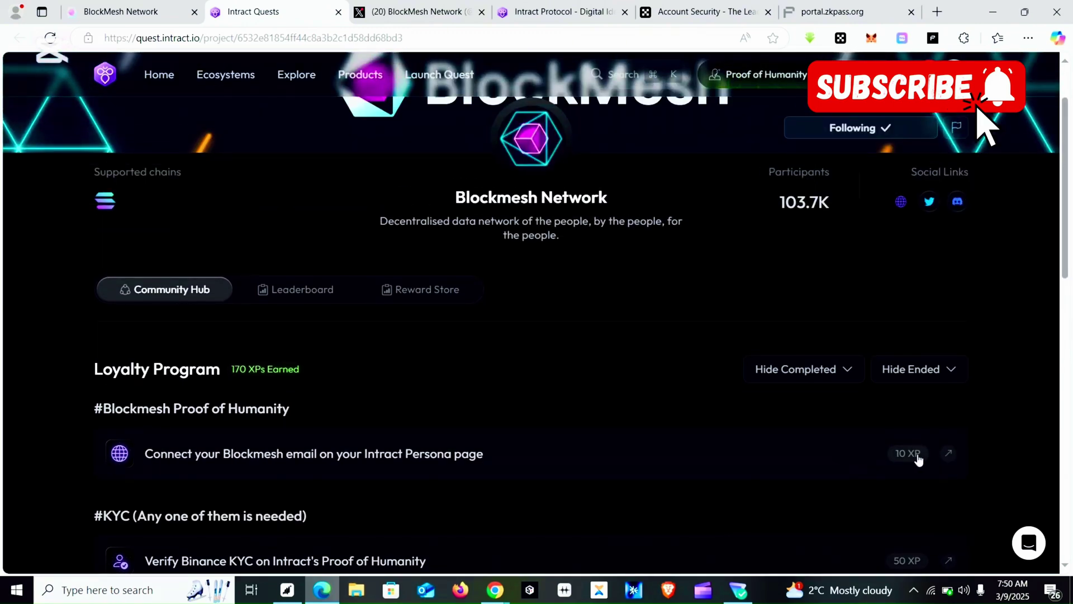
Expand the 'Connect your Blockmesh email' quest's steps and follow the step 1 Persona link.
{"action": "left_click", "coordinate": [950, 457]}
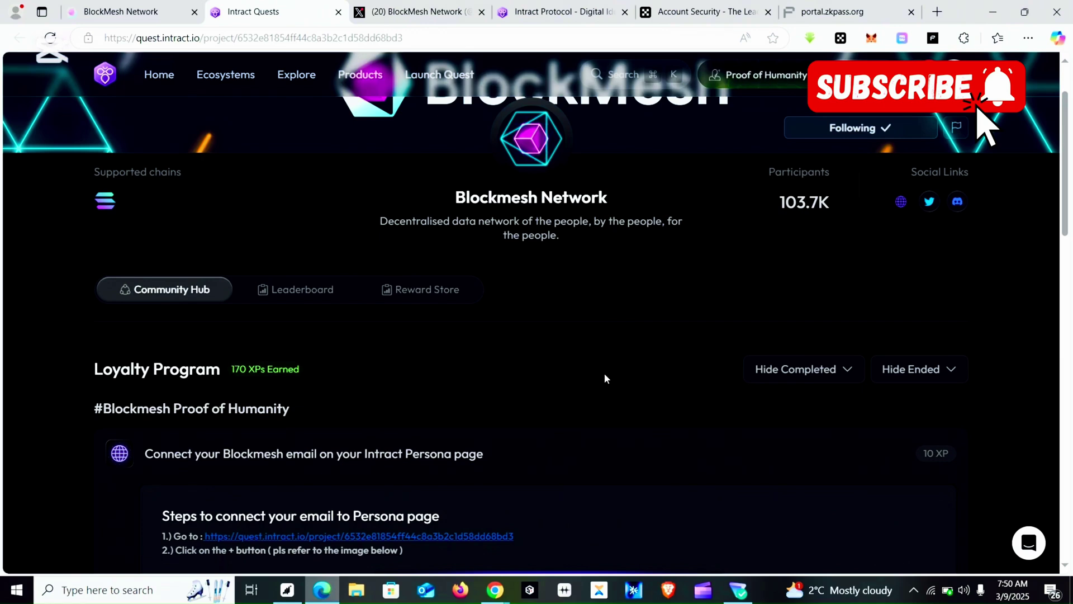
{"action": "scroll", "coordinate": [605, 374], "scroll_direction": "down", "scroll_amount": 1}
{"action": "scroll", "coordinate": [604, 374], "scroll_direction": "down", "scroll_amount": 3}
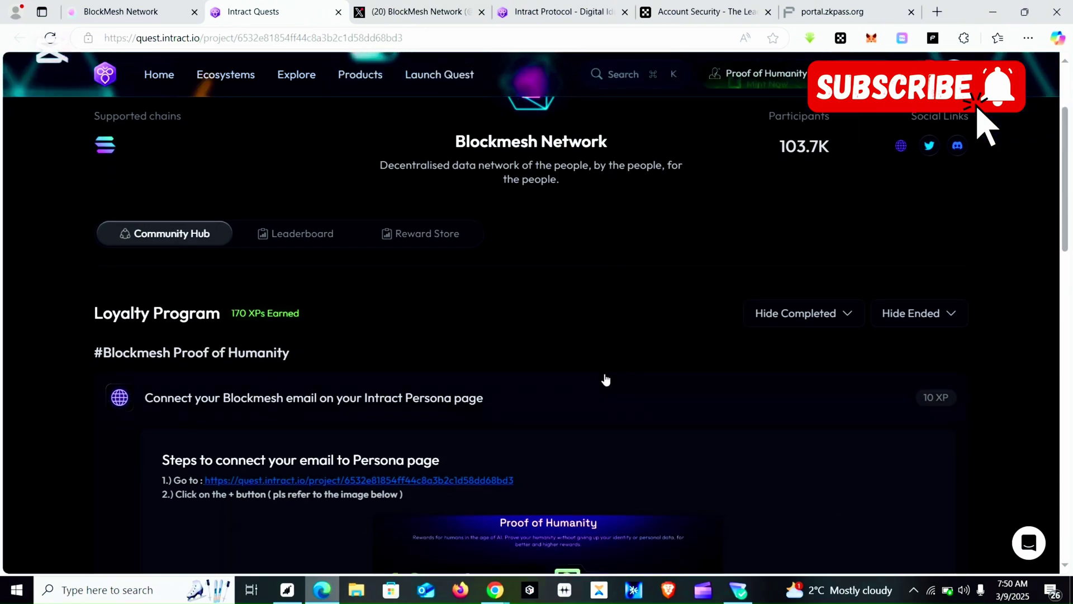
{"action": "scroll", "coordinate": [605, 378], "scroll_direction": "down", "scroll_amount": 4}
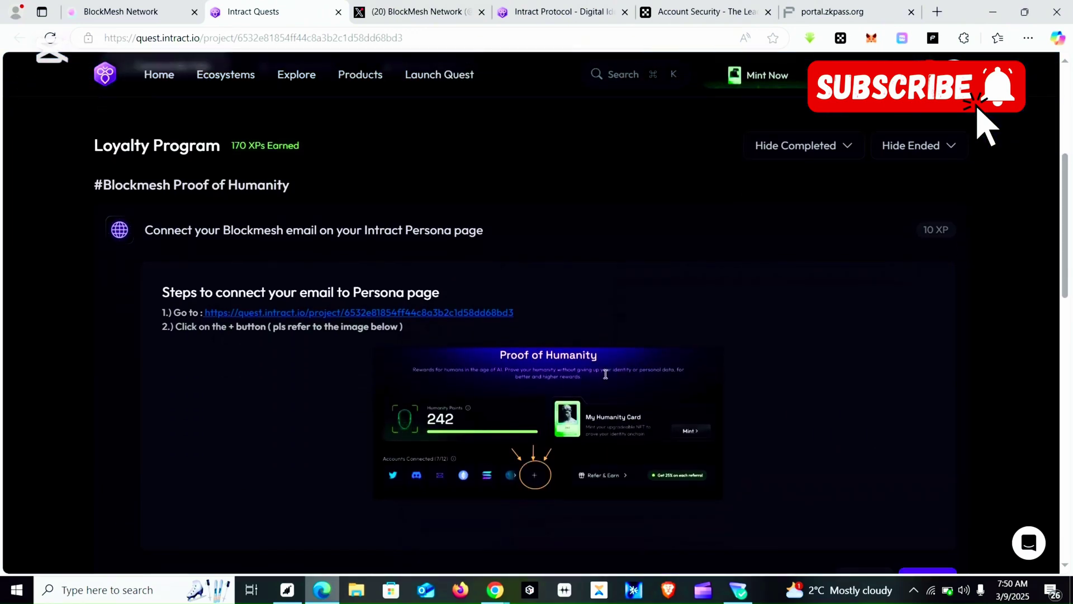
{"action": "scroll", "coordinate": [605, 373], "scroll_direction": "up", "scroll_amount": 1}
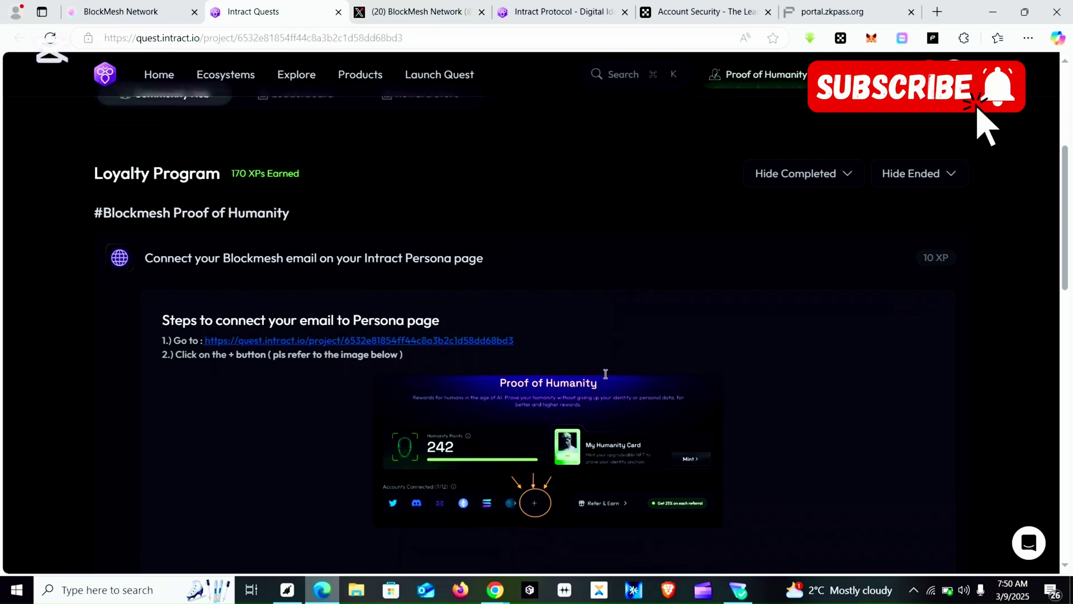
{"action": "scroll", "coordinate": [605, 373], "scroll_direction": "up", "scroll_amount": 4}
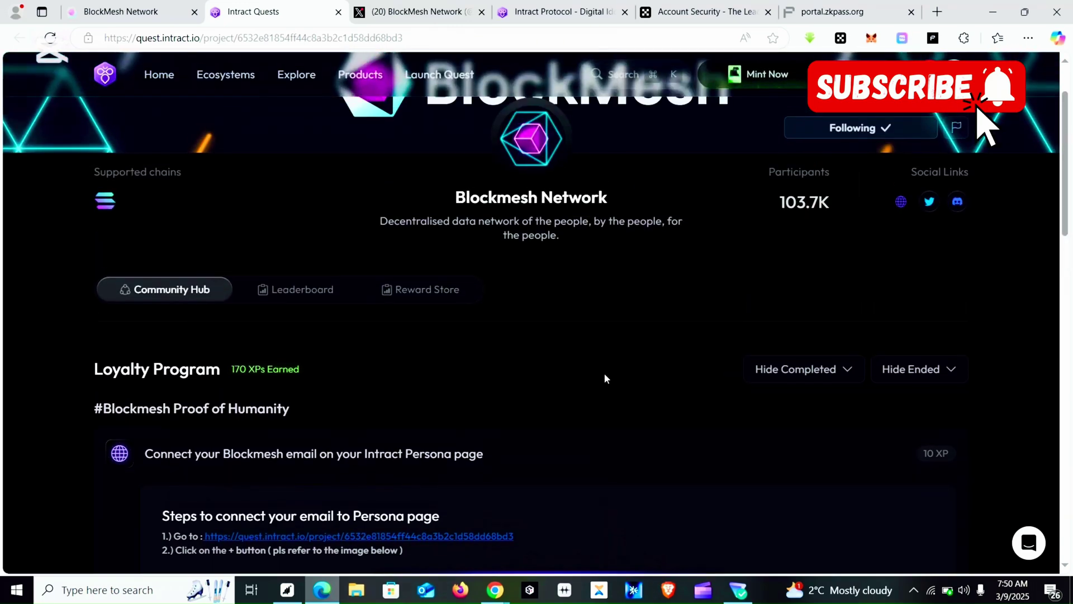
{"action": "scroll", "coordinate": [604, 374], "scroll_direction": "up", "scroll_amount": 1}
{"action": "scroll", "coordinate": [605, 373], "scroll_direction": "down", "scroll_amount": 1}
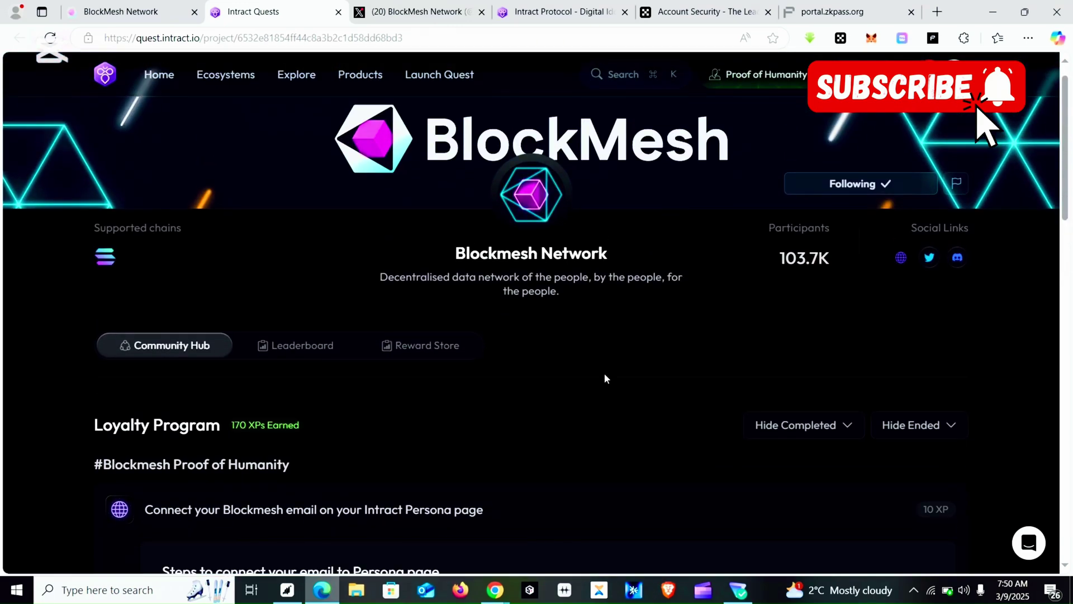
{"action": "scroll", "coordinate": [604, 373], "scroll_direction": "down", "scroll_amount": 5}
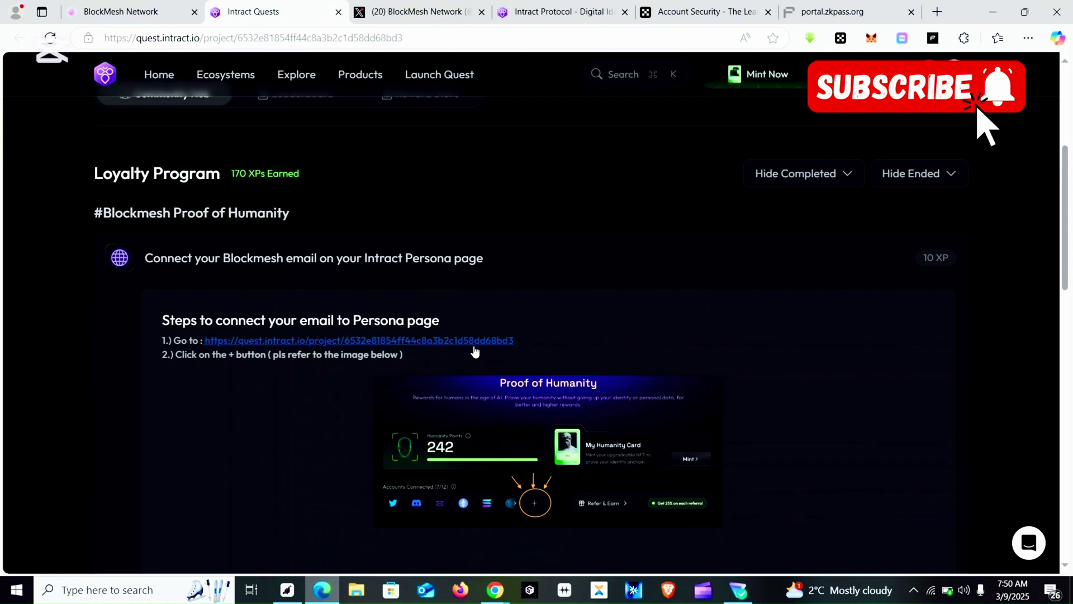
{"action": "left_click", "coordinate": [472, 342]}
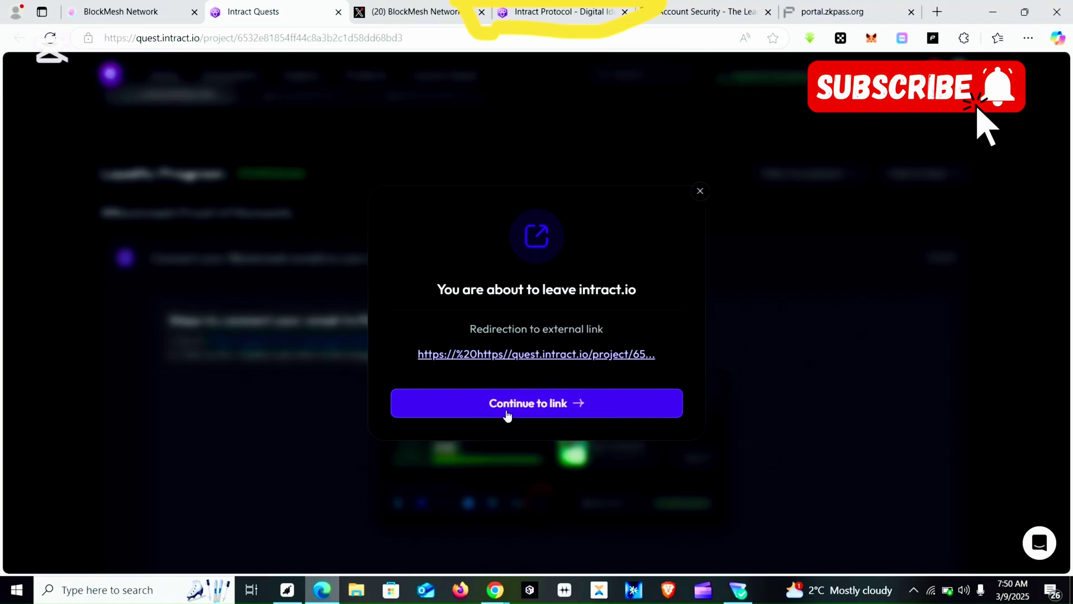
Continue past the leave-intract.io warning, close the failed %20https tab, and return to Intract Persona.
{"action": "left_click", "coordinate": [507, 415]}
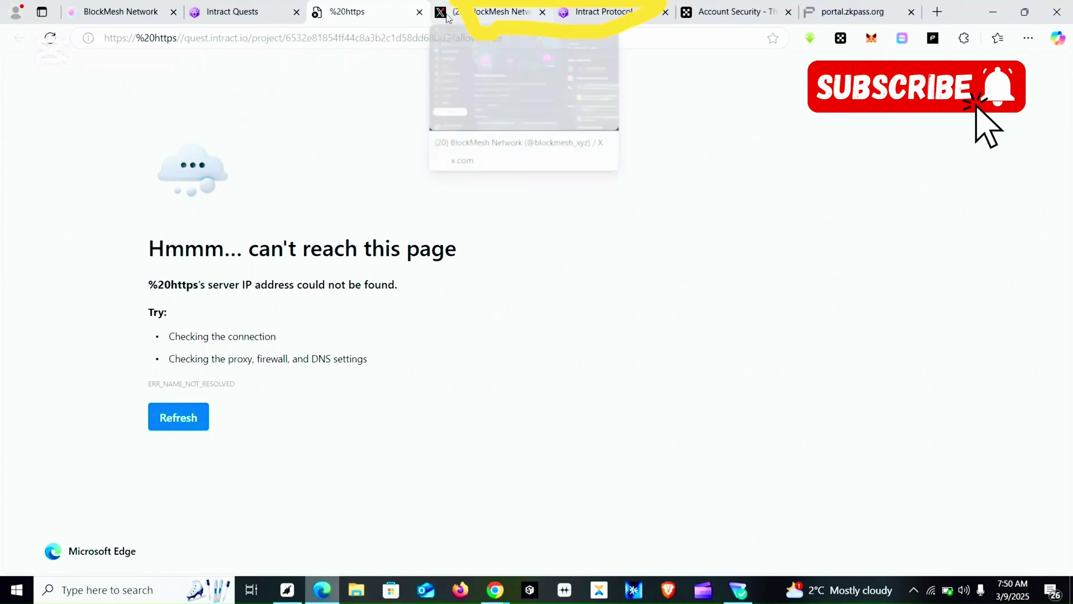
{"action": "left_click", "coordinate": [420, 11]}
{"action": "left_click", "coordinate": [415, 91]}
{"action": "left_click", "coordinate": [498, 12]}
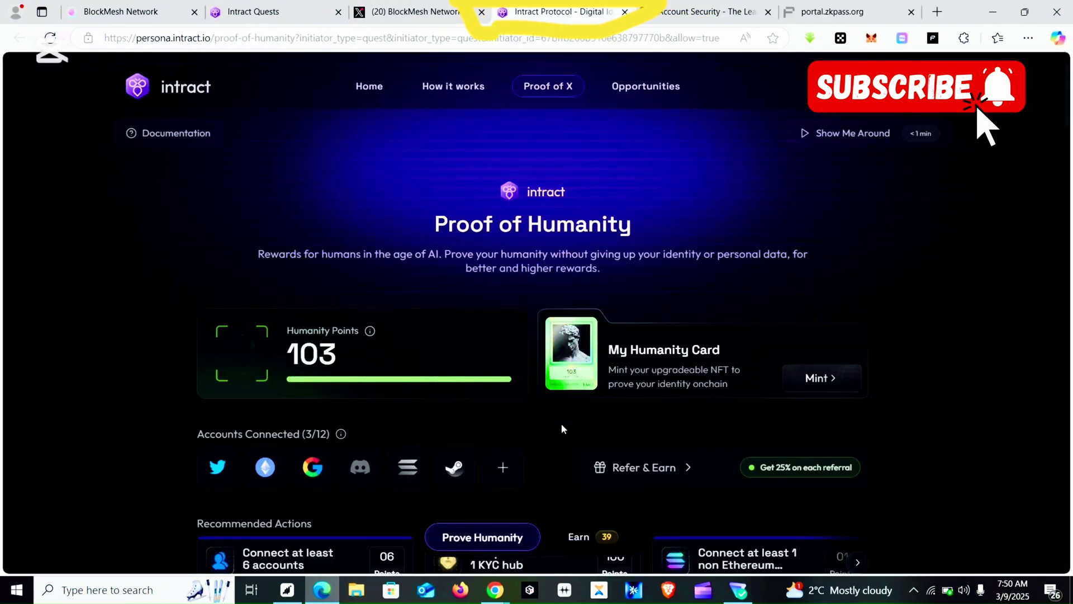
Open the All Accounts list on Persona and start connecting an Email account.
{"action": "left_click", "coordinate": [508, 469]}
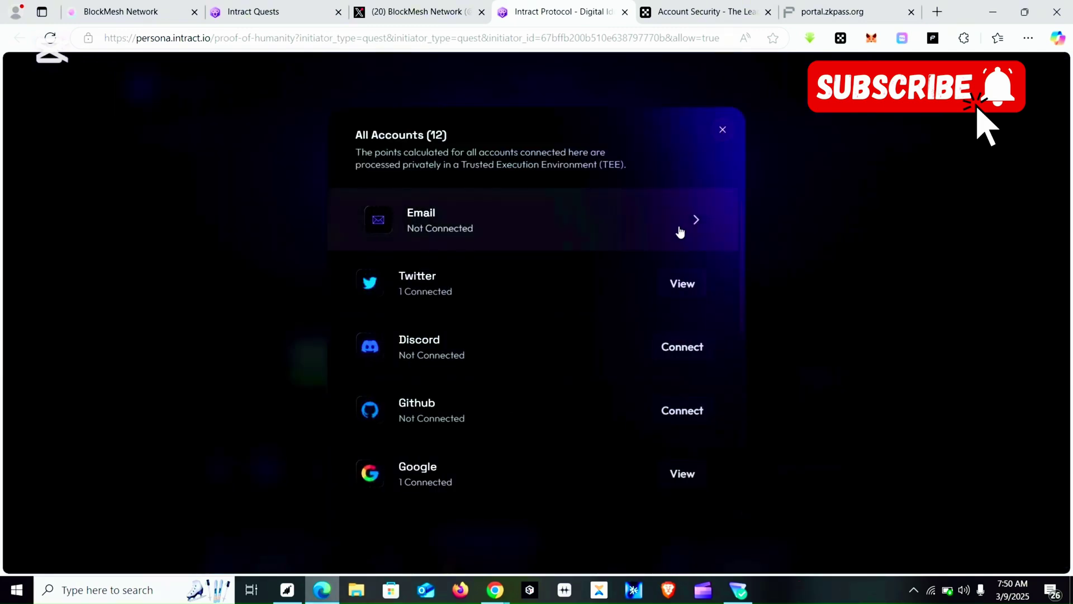
{"action": "left_click", "coordinate": [680, 230]}
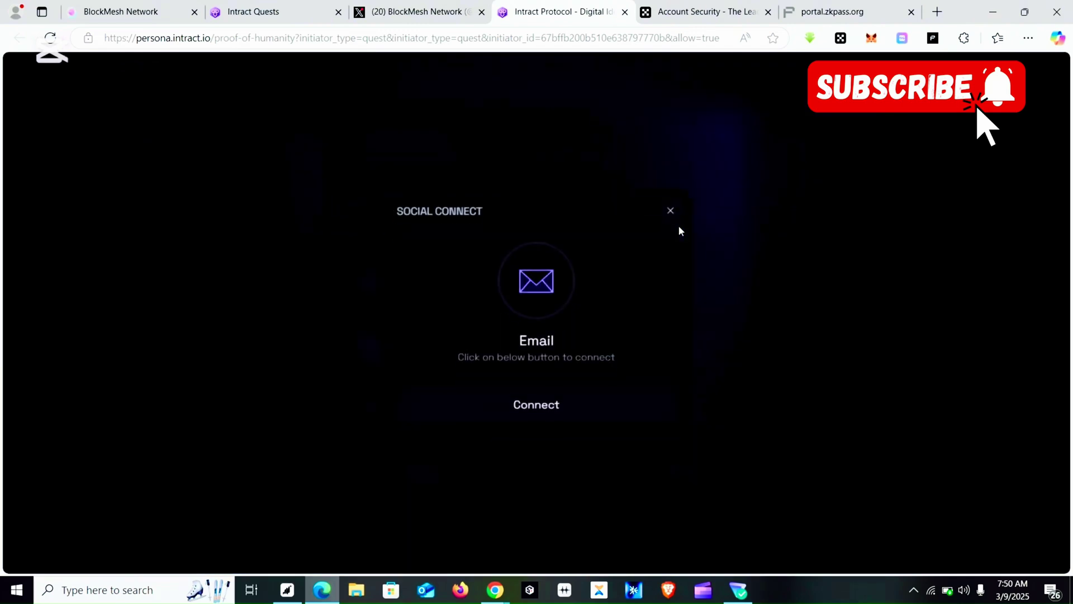
{"action": "left_click", "coordinate": [526, 409]}
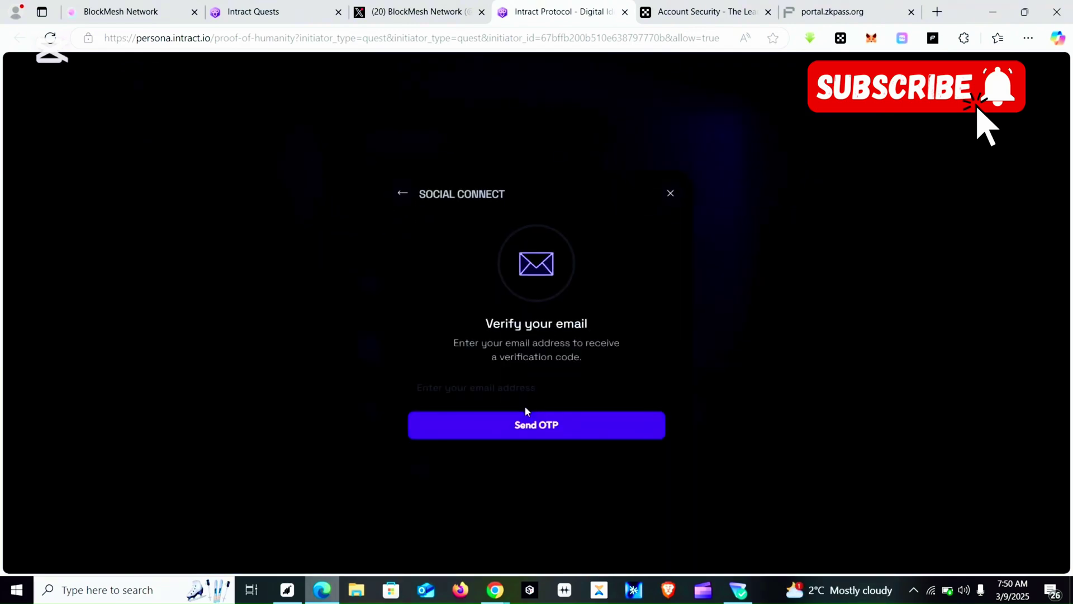
Enter the saved email address, send the OTP, and submit the received verification code.
{"action": "left_click", "coordinate": [493, 391]}
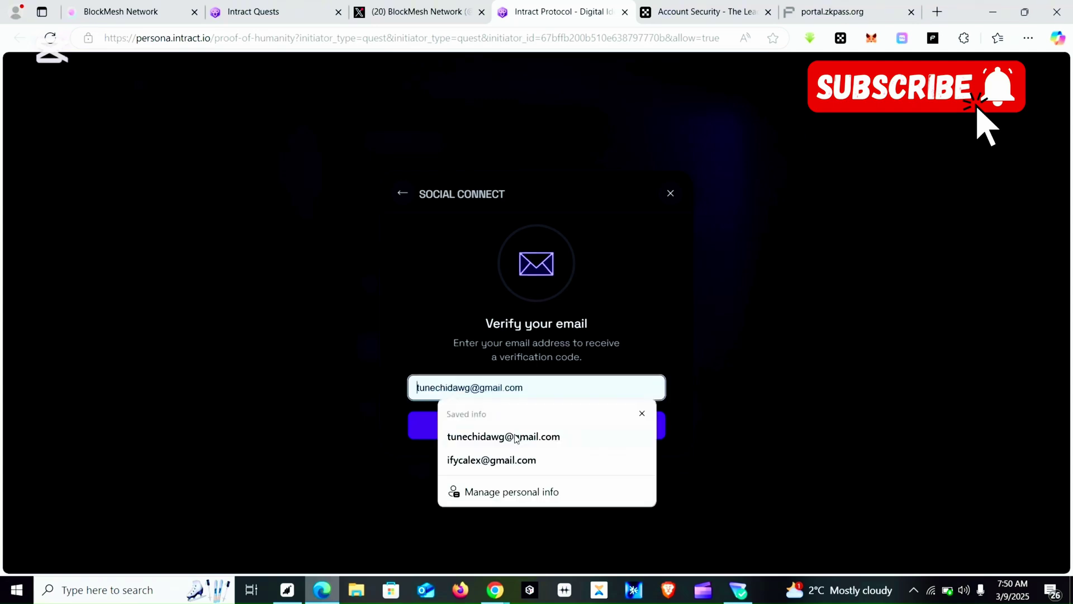
{"action": "left_click", "coordinate": [515, 437]}
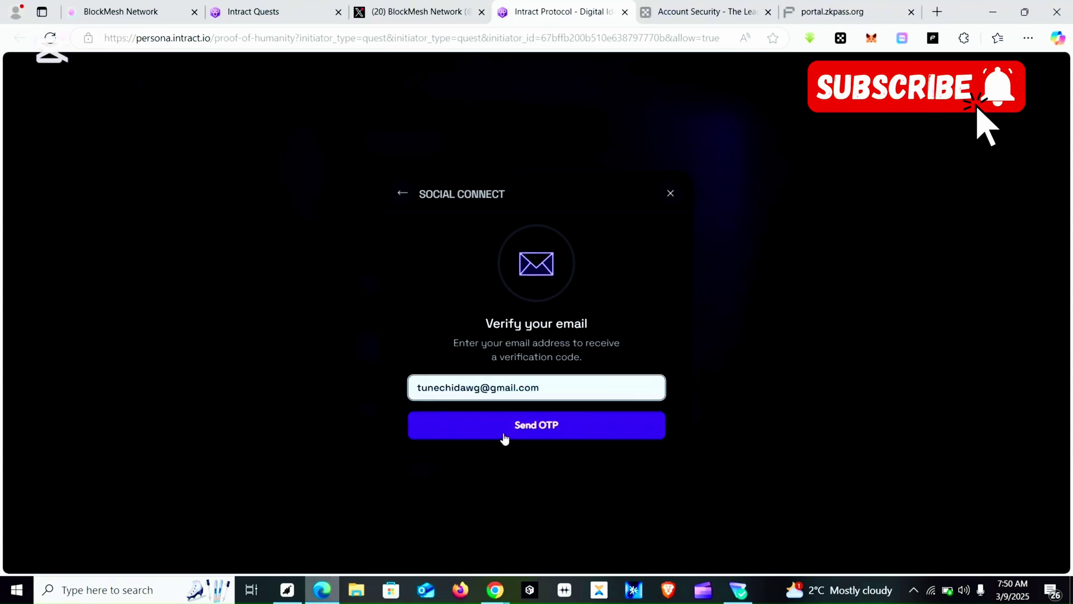
{"action": "left_click", "coordinate": [504, 437]}
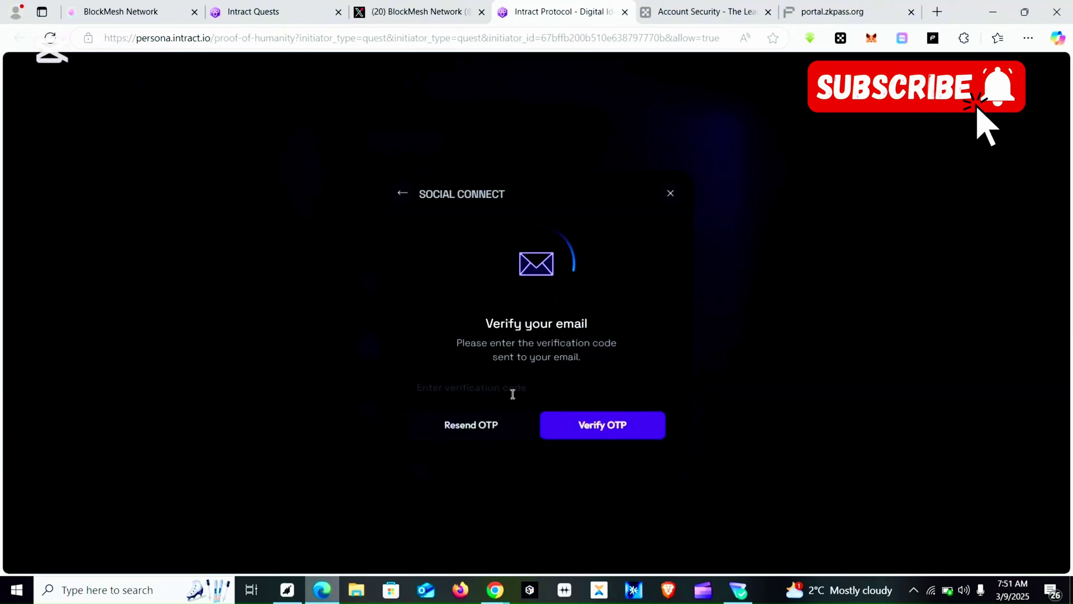
{"action": "left_click", "coordinate": [497, 386]}
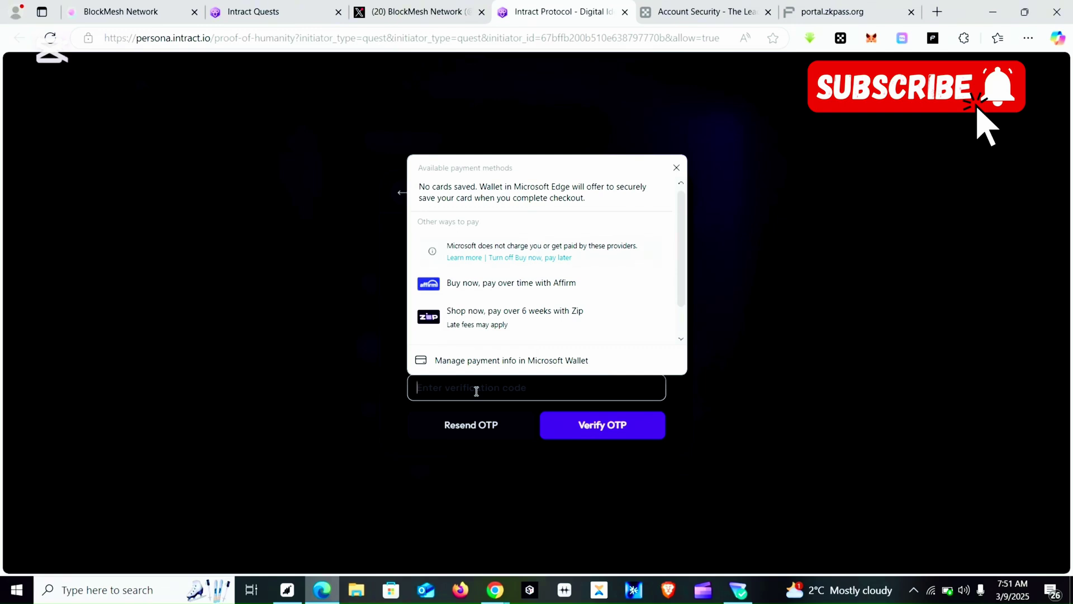
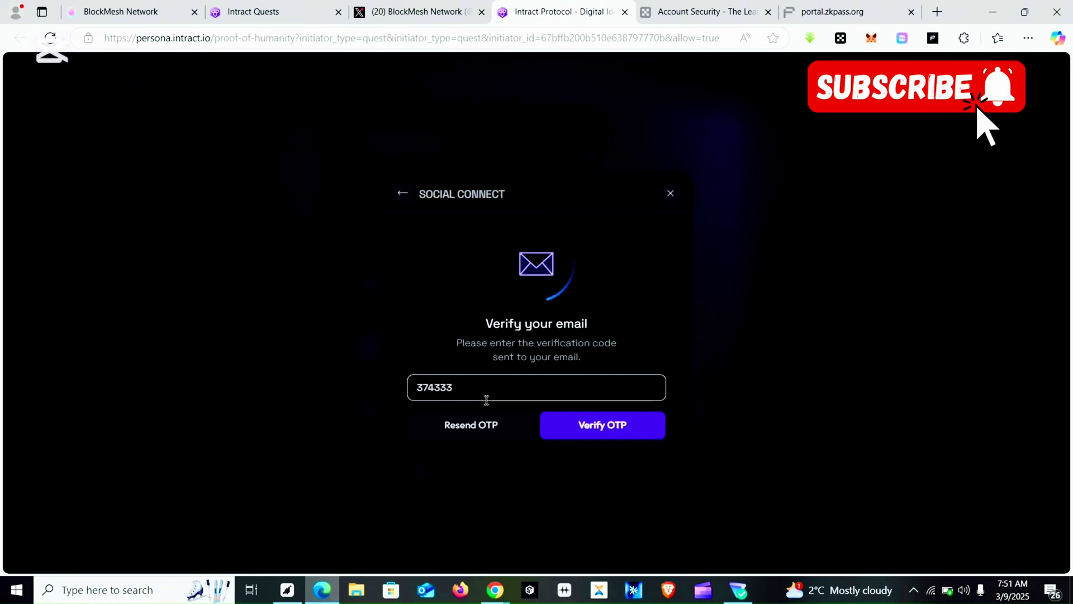
{"action": "left_click", "coordinate": [586, 427]}
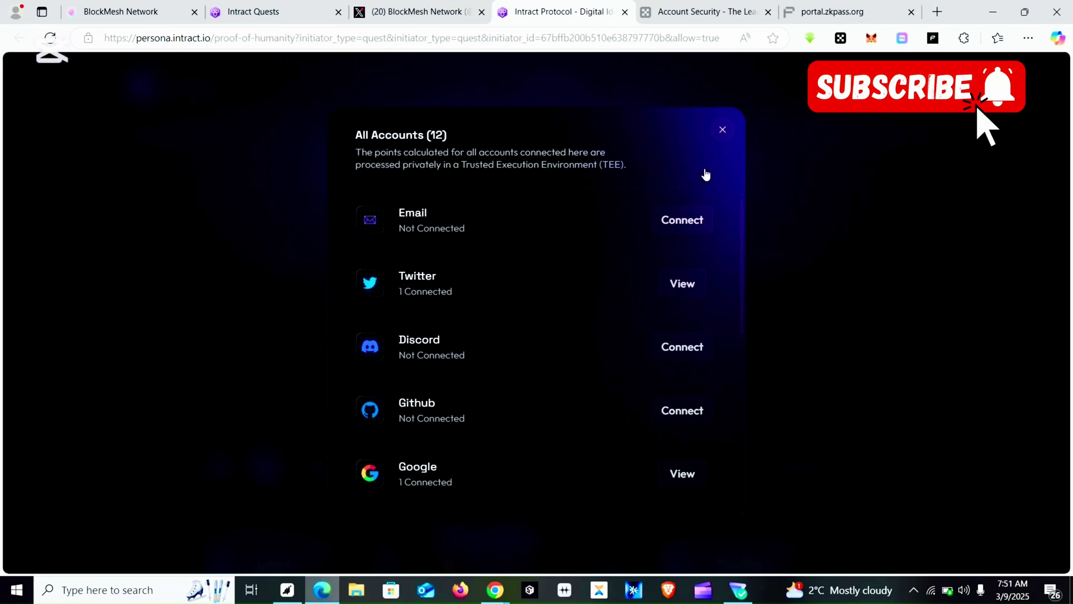
Reopen All Accounts to confirm Email is now connected (4/12), then return to the BlockMesh quests.
{"action": "left_click", "coordinate": [721, 131]}
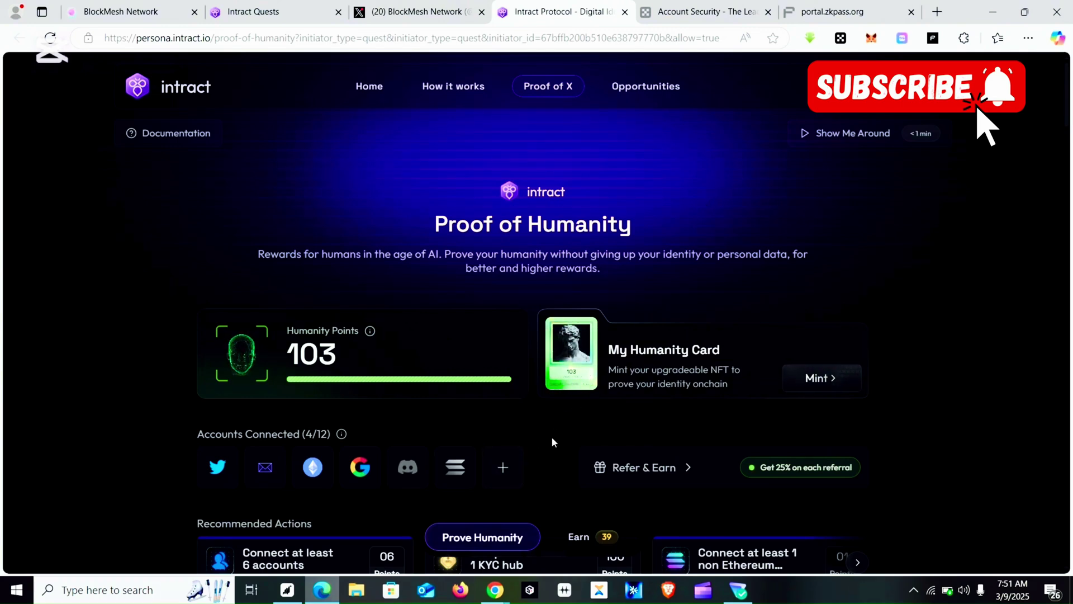
{"action": "left_click", "coordinate": [507, 473]}
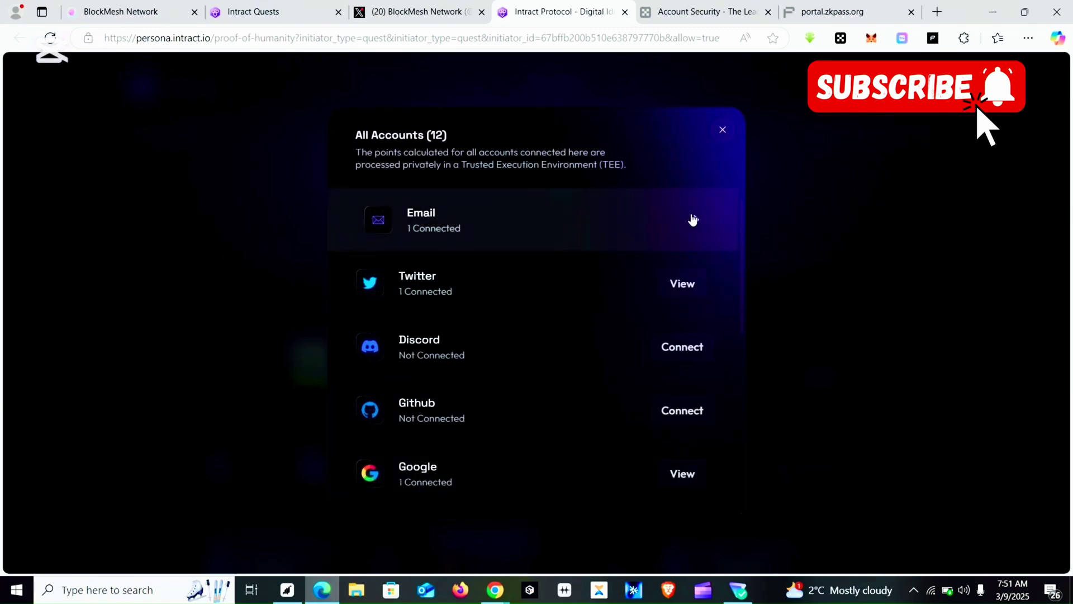
{"action": "left_click", "coordinate": [725, 134]}
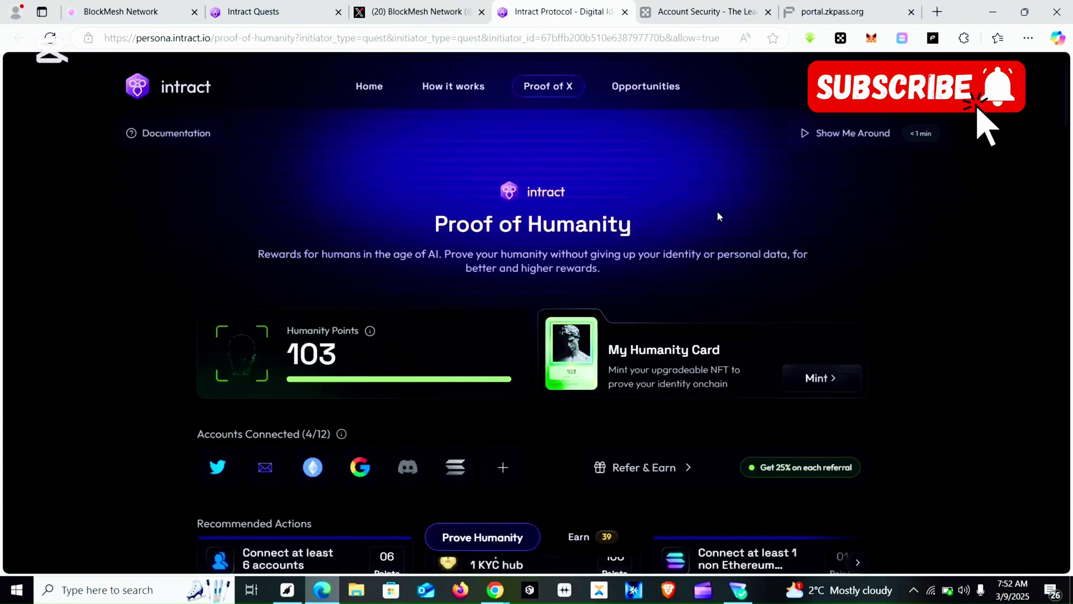
{"action": "left_click", "coordinate": [286, 12]}
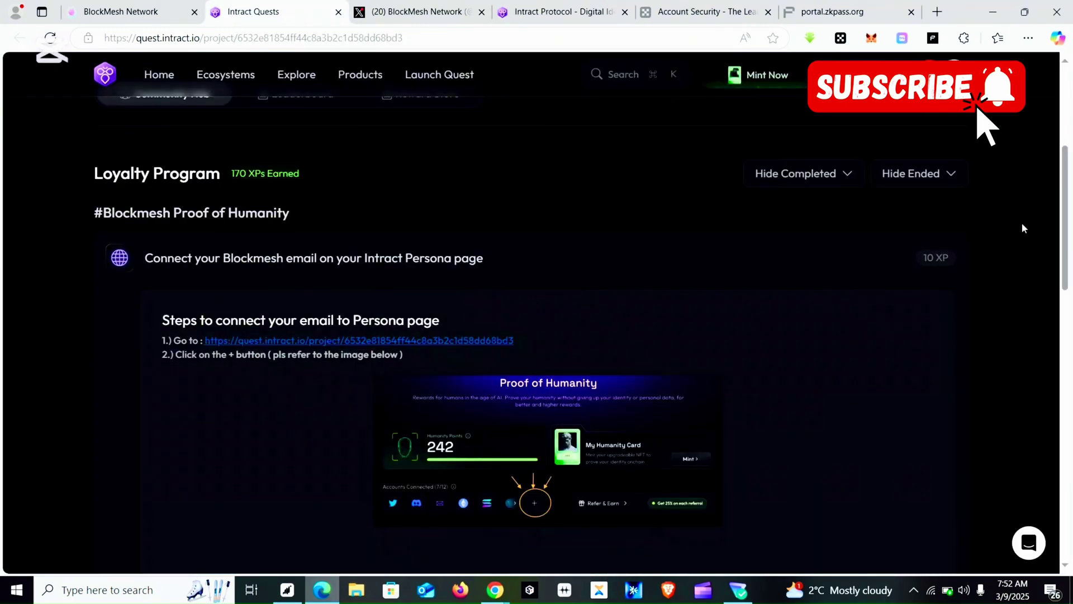
Step through the 10 XP email task's instructions, visit its required link, and verify it.
{"action": "scroll", "coordinate": [1018, 224], "scroll_direction": "down", "scroll_amount": 1}
{"action": "scroll", "coordinate": [1018, 230], "scroll_direction": "down", "scroll_amount": 3}
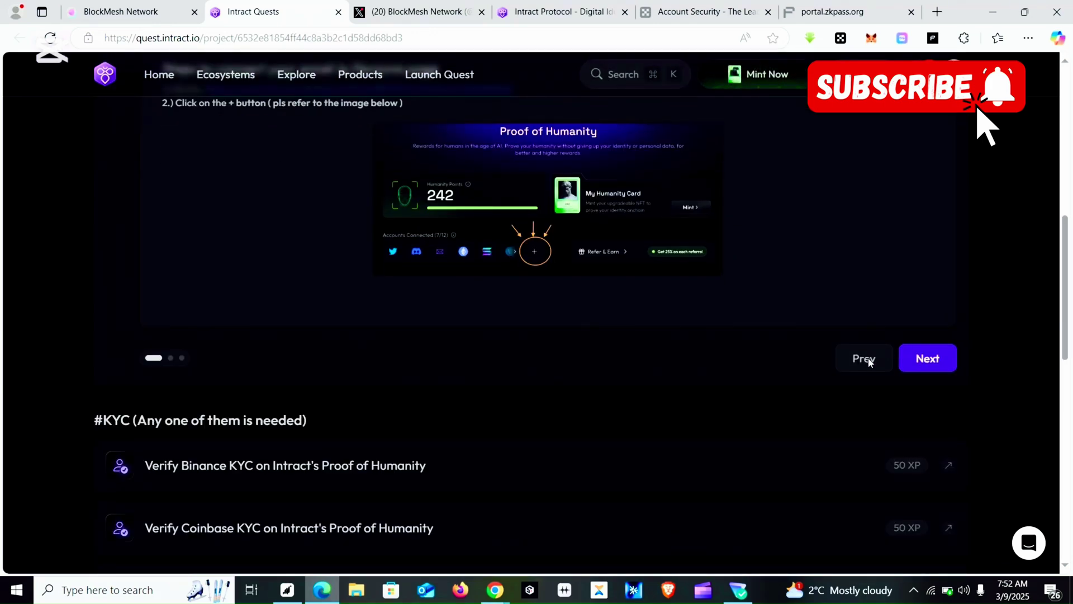
{"action": "left_click", "coordinate": [933, 371]}
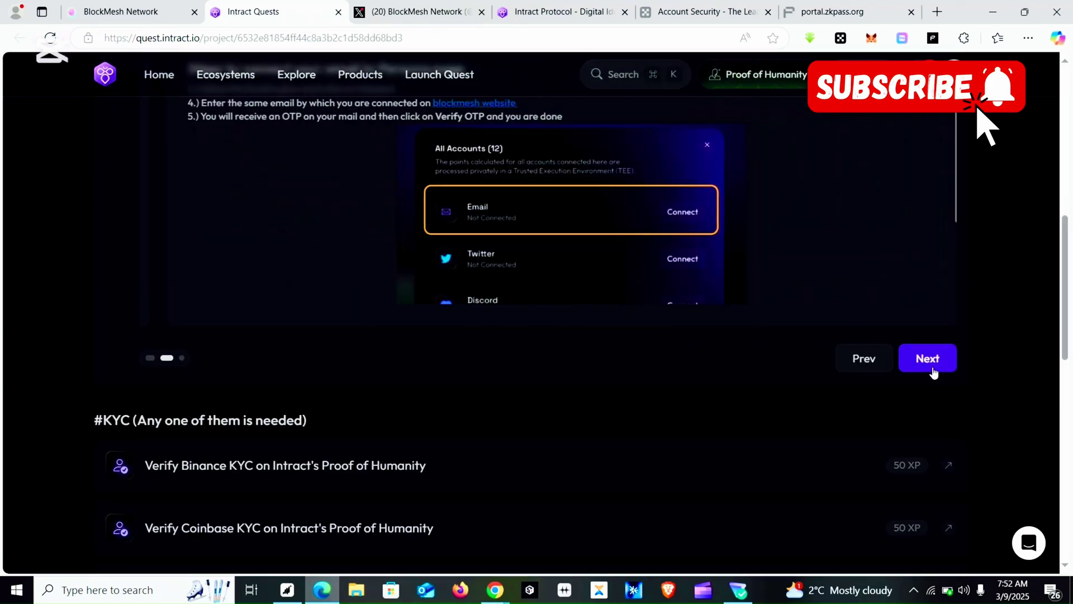
{"action": "left_click", "coordinate": [933, 371]}
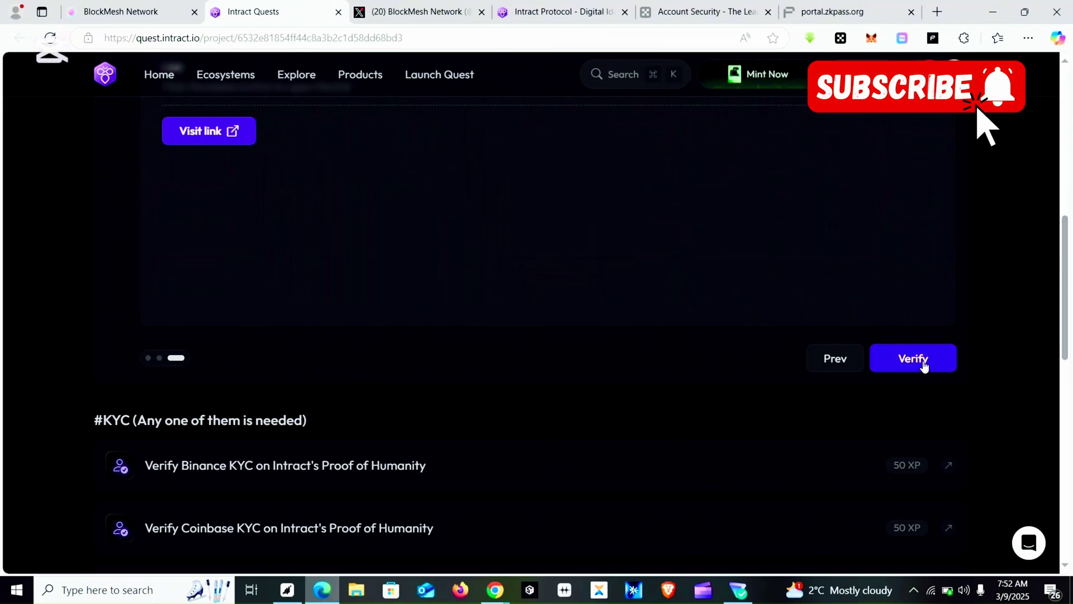
{"action": "left_click", "coordinate": [923, 365]}
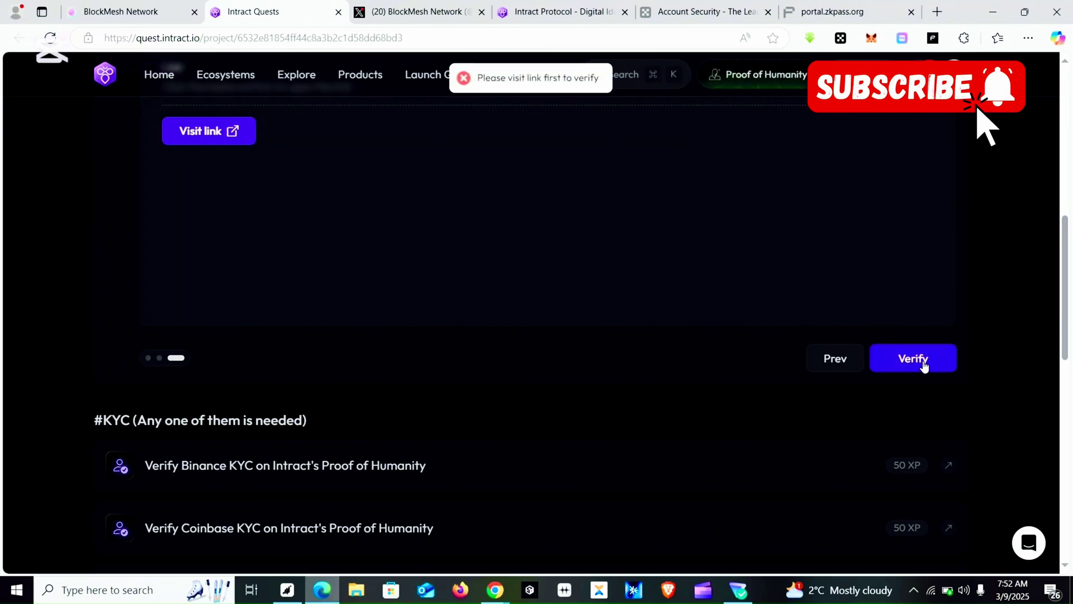
{"action": "left_click", "coordinate": [204, 132]}
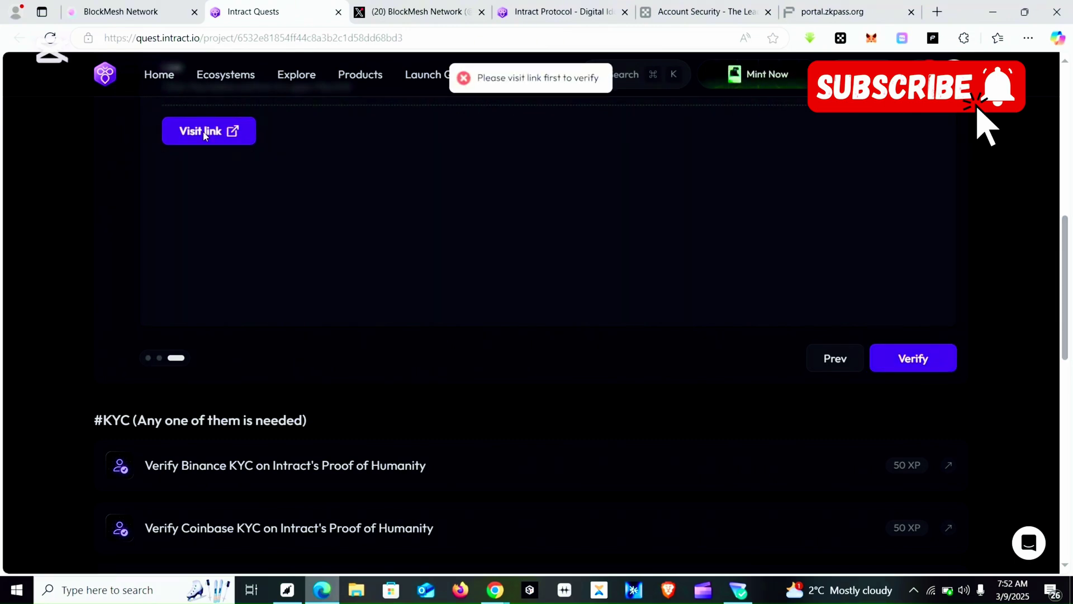
{"action": "left_click", "coordinate": [247, 4]}
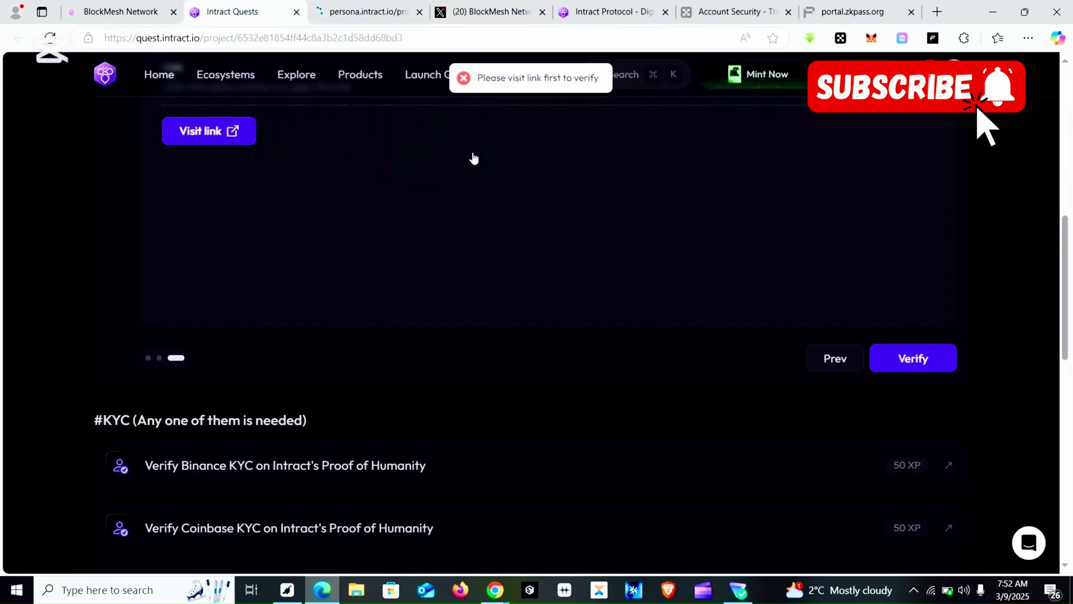
{"action": "left_click", "coordinate": [913, 360]}
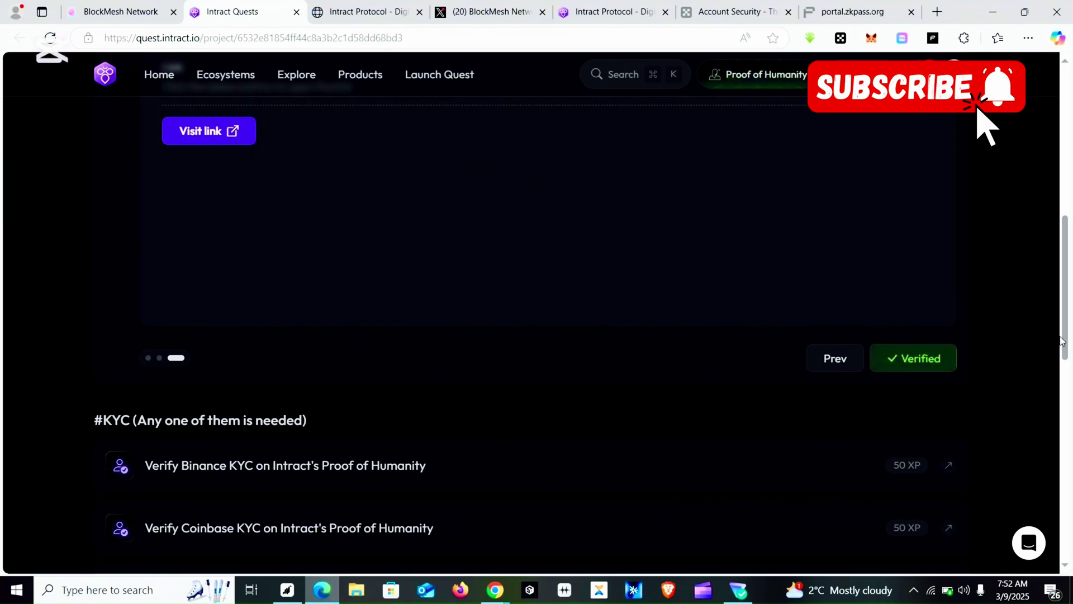
{"action": "scroll", "coordinate": [1056, 338], "scroll_direction": "down", "scroll_amount": 5}
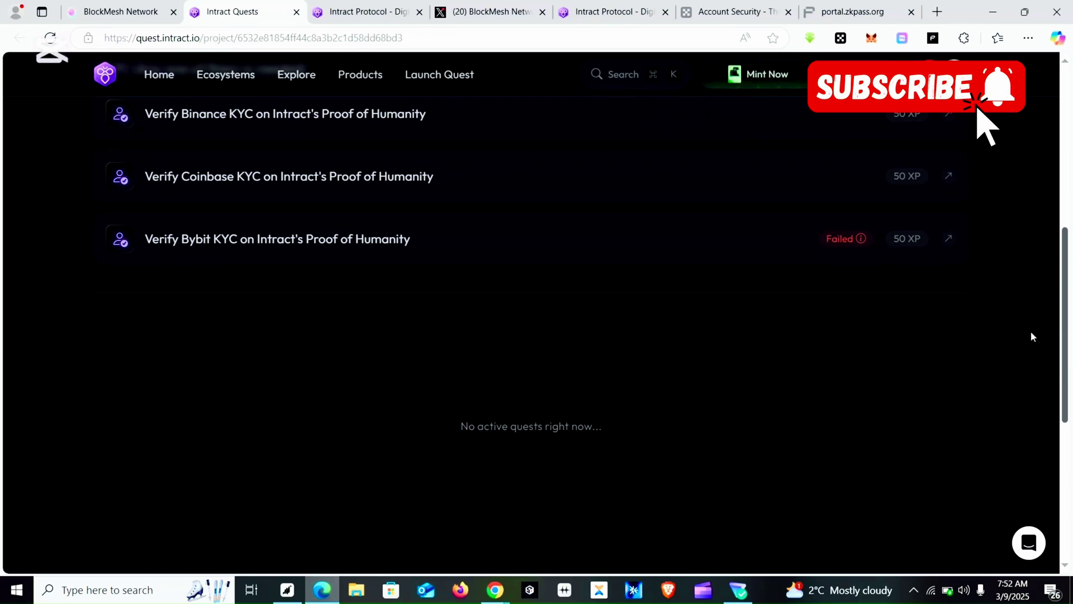
{"action": "scroll", "coordinate": [1020, 335], "scroll_direction": "up", "scroll_amount": 6}
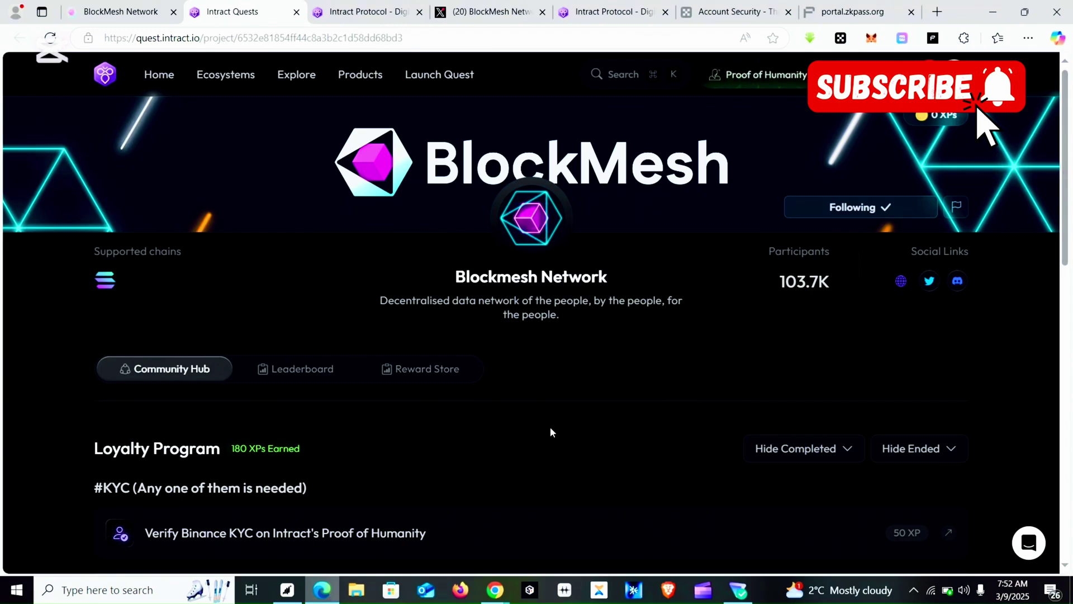
{"action": "scroll", "coordinate": [551, 430], "scroll_direction": "down", "scroll_amount": 1}
{"action": "scroll", "coordinate": [550, 427], "scroll_direction": "down", "scroll_amount": 2}
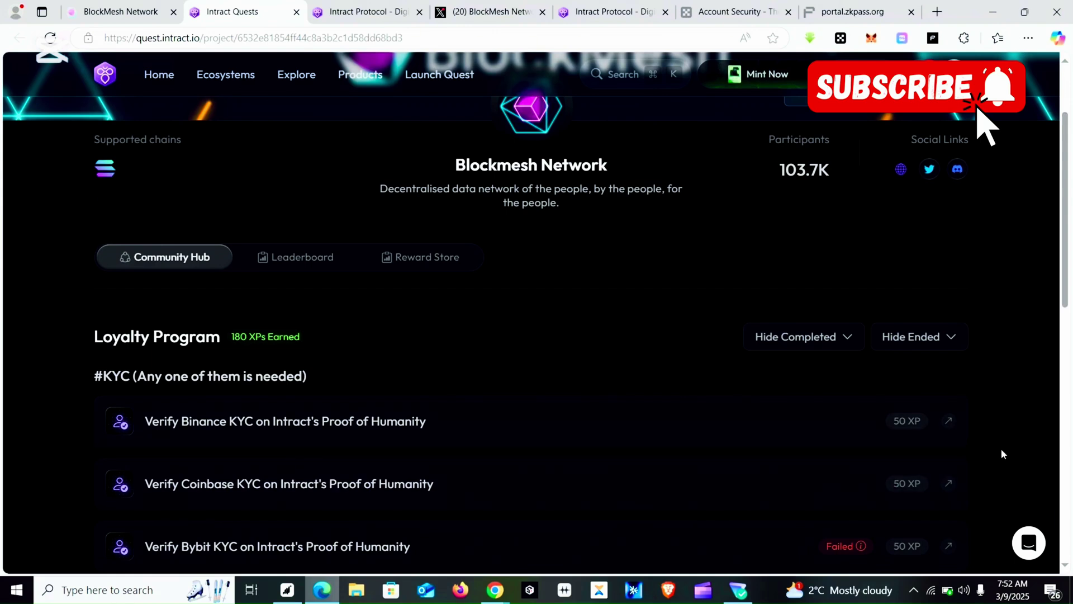
{"action": "scroll", "coordinate": [1001, 450], "scroll_direction": "down", "scroll_amount": 4}
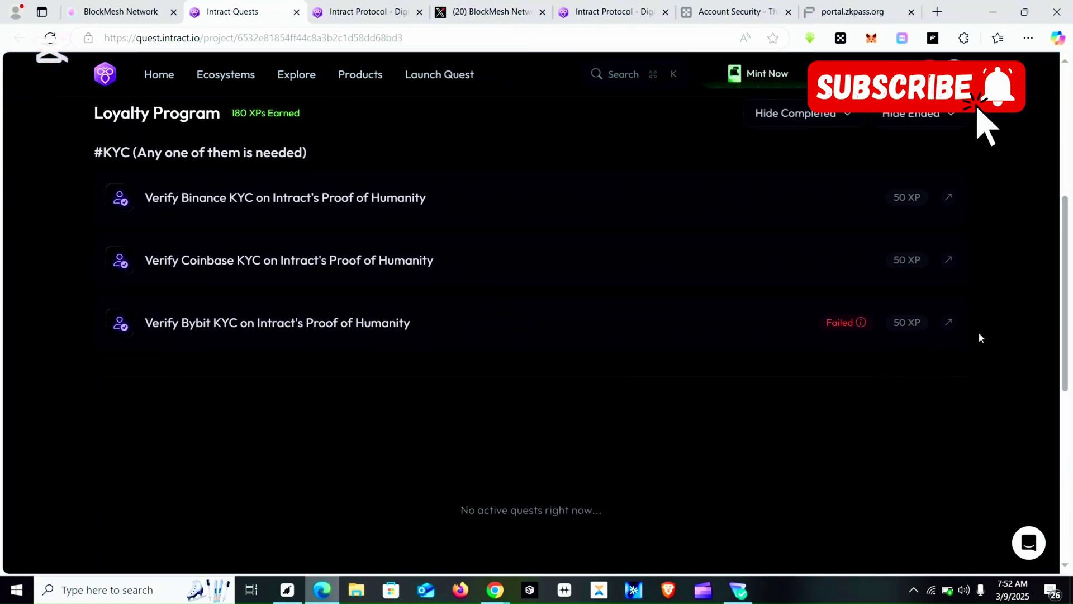
{"action": "scroll", "coordinate": [974, 324], "scroll_direction": "down", "scroll_amount": 2}
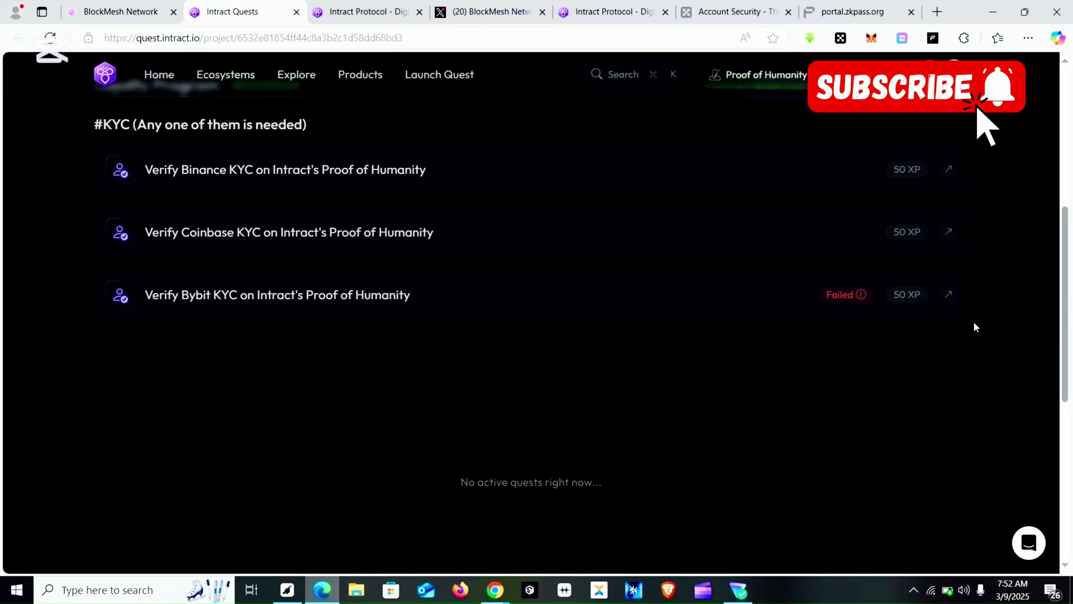
{"action": "scroll", "coordinate": [974, 324], "scroll_direction": "up", "scroll_amount": 4}
{"action": "scroll", "coordinate": [974, 324], "scroll_direction": "up", "scroll_amount": 3}
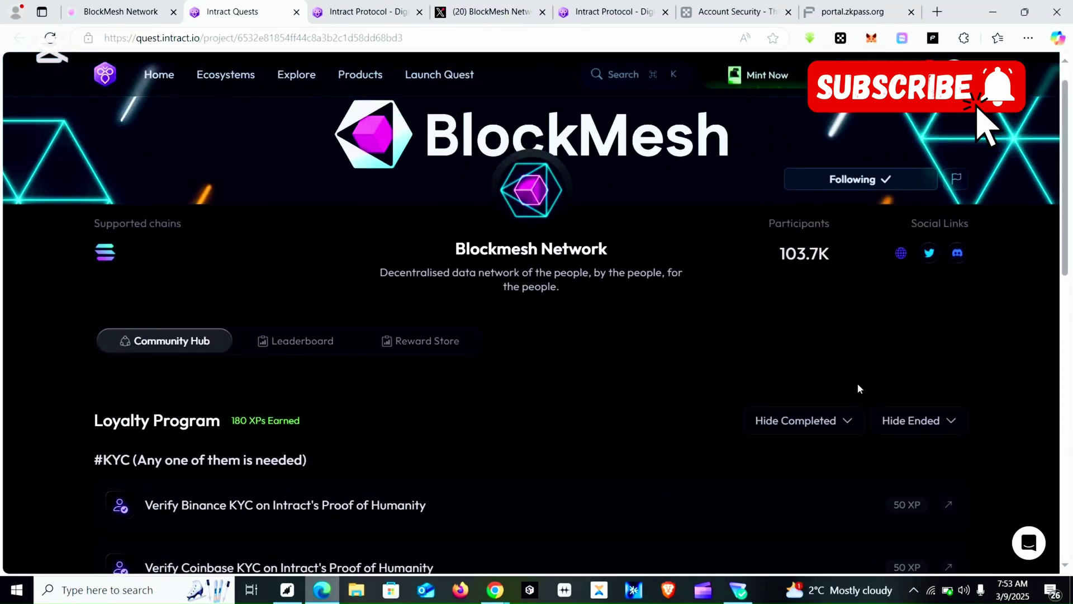
Switch the task filter to Show completed tasks and scroll down to the Completed quests.
{"action": "left_click", "coordinate": [846, 424]}
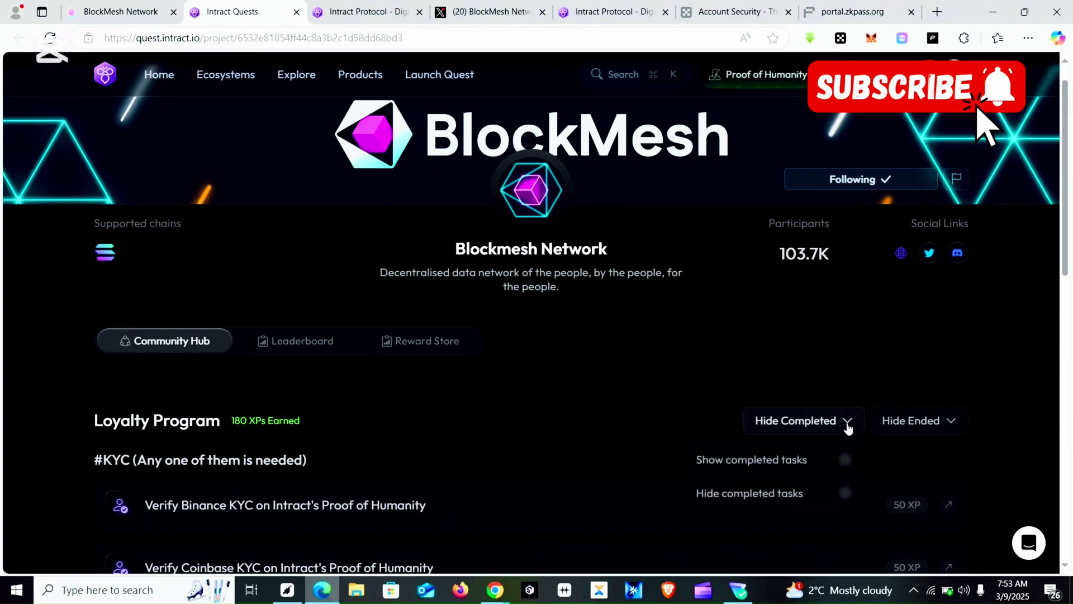
{"action": "left_click", "coordinate": [794, 470]}
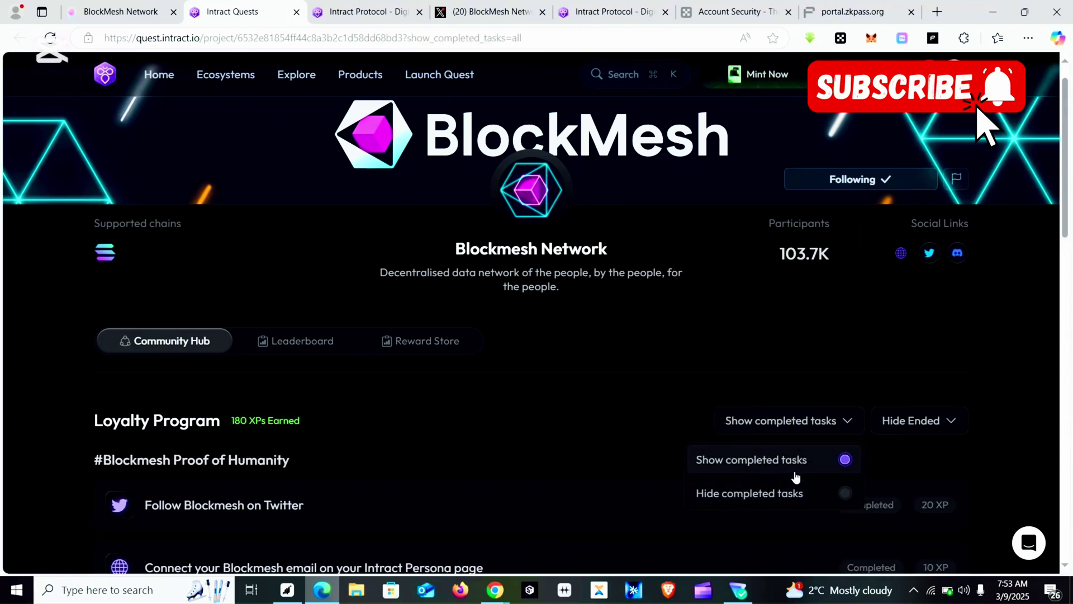
{"action": "left_click", "coordinate": [596, 438]}
{"action": "scroll", "coordinate": [596, 438], "scroll_direction": "down", "scroll_amount": 2}
{"action": "scroll", "coordinate": [595, 441], "scroll_direction": "down", "scroll_amount": 4}
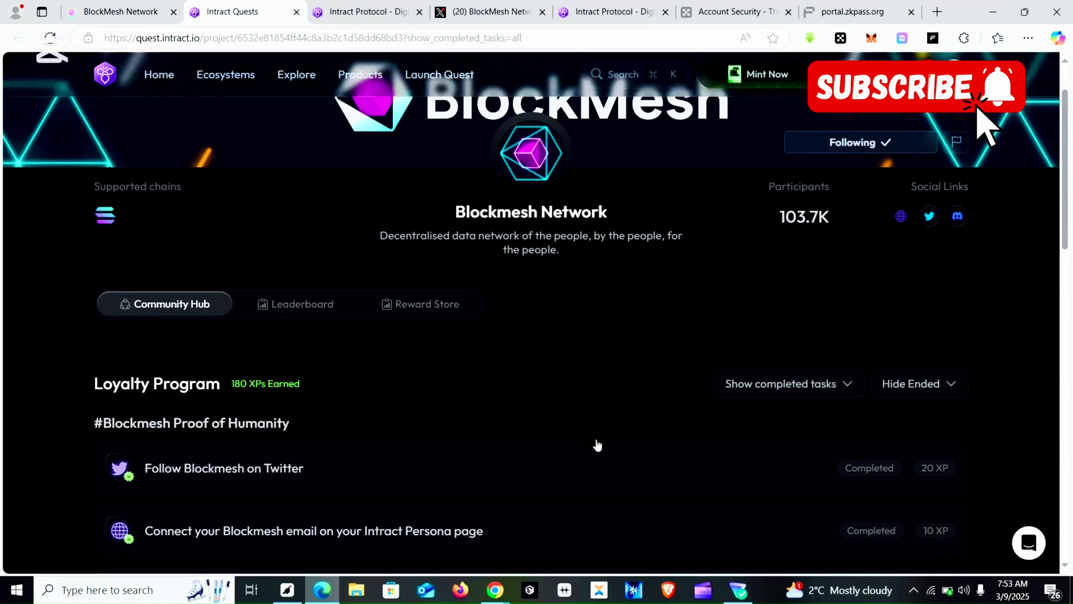